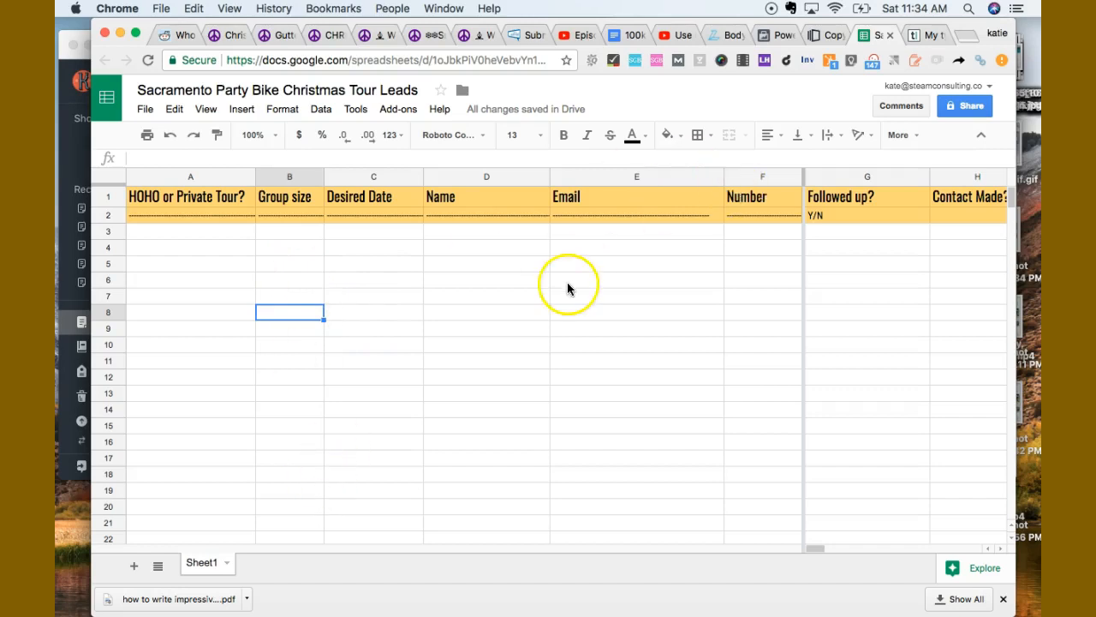
# - Switch to the Typeform workspace and open the Party Bike Xmas form for editing
pyautogui.click(918, 34)
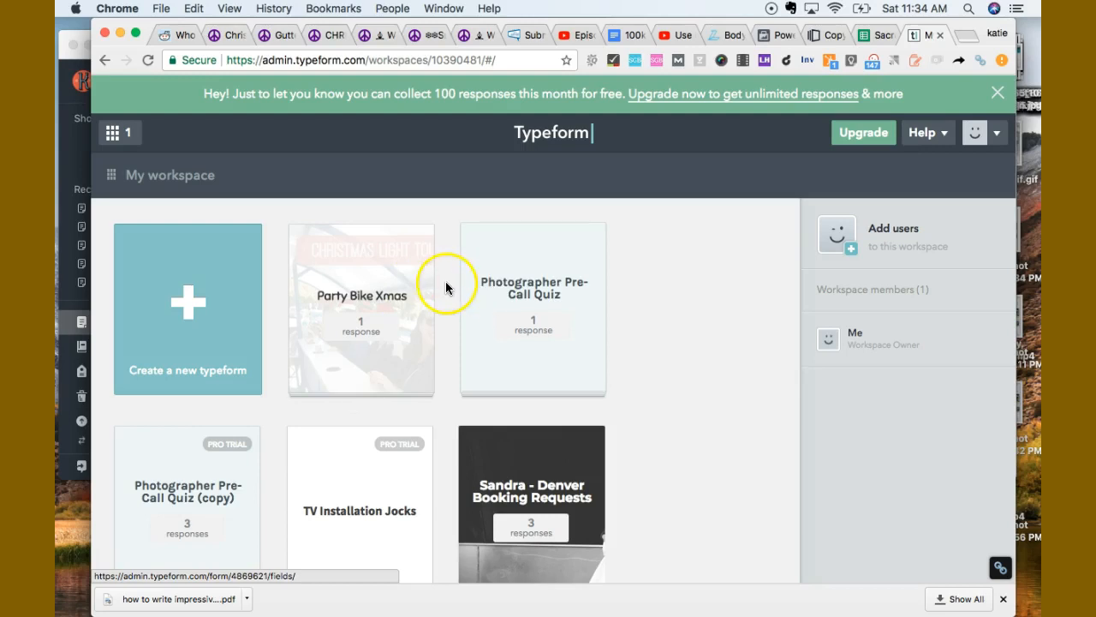
pyautogui.click(371, 295)
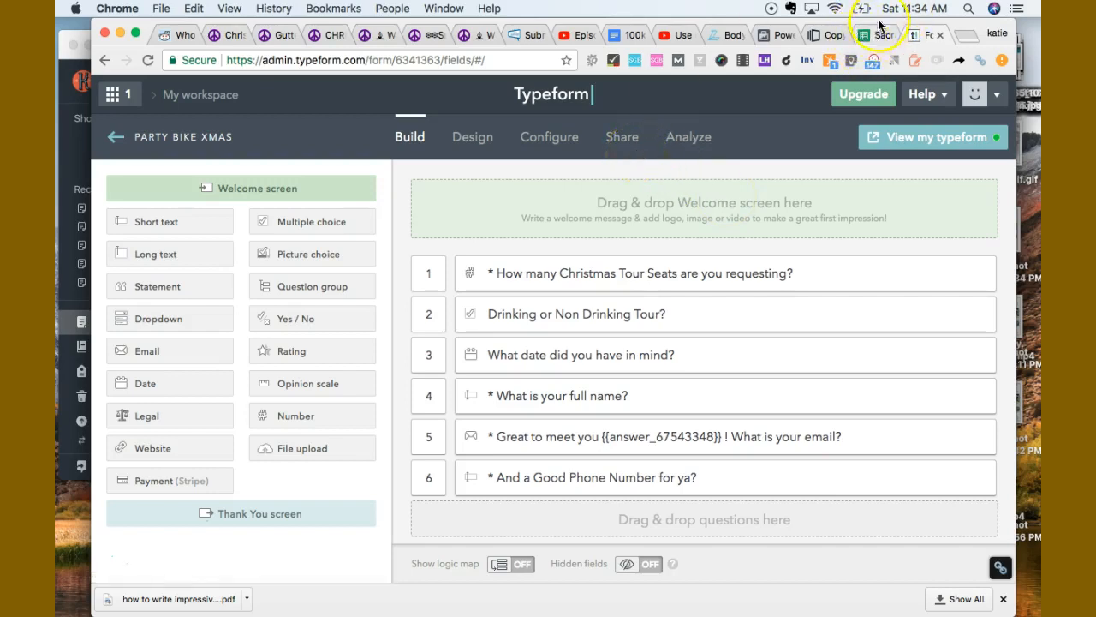
pyautogui.click(686, 143)
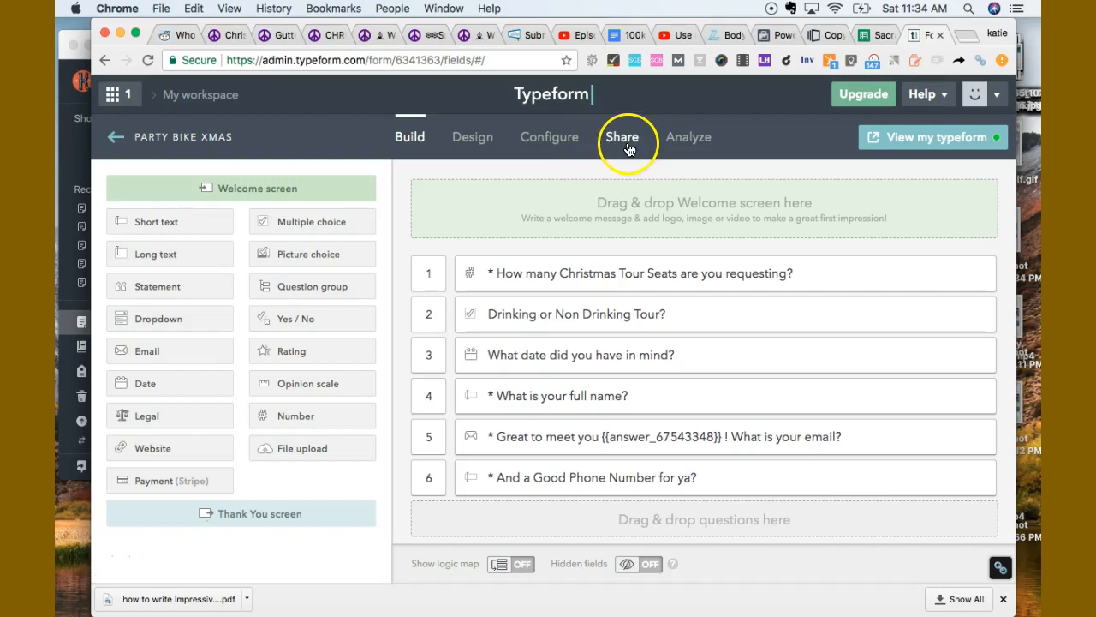
# - Open zapier.com in a new browser tab and log in to the account
pyautogui.click(947, 36)
pyautogui.write('zapier.com')
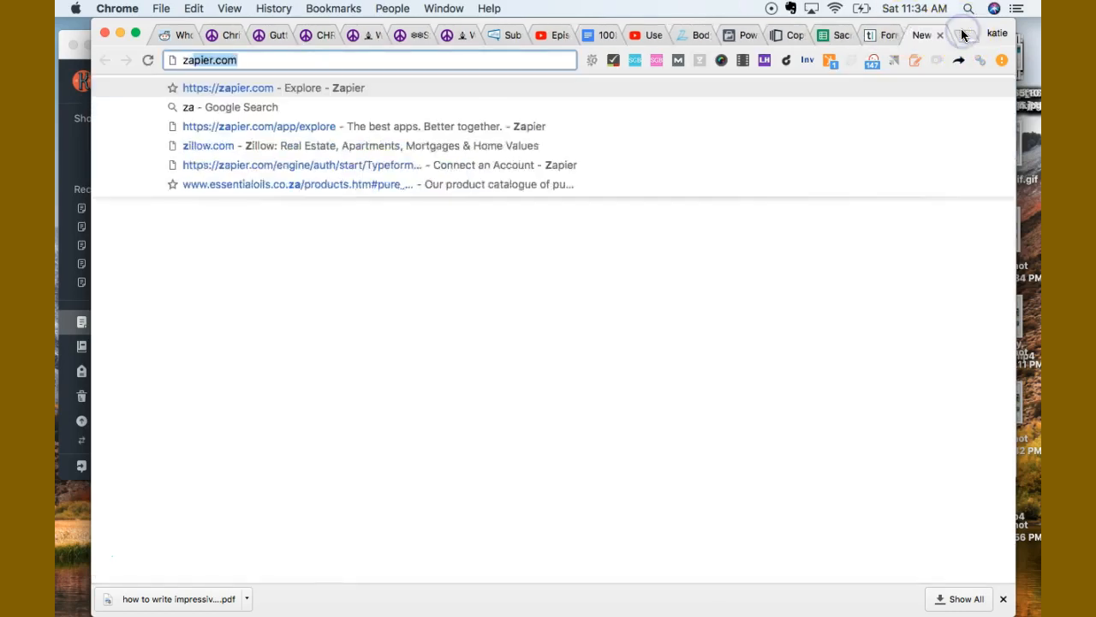
pyautogui.press('Return')
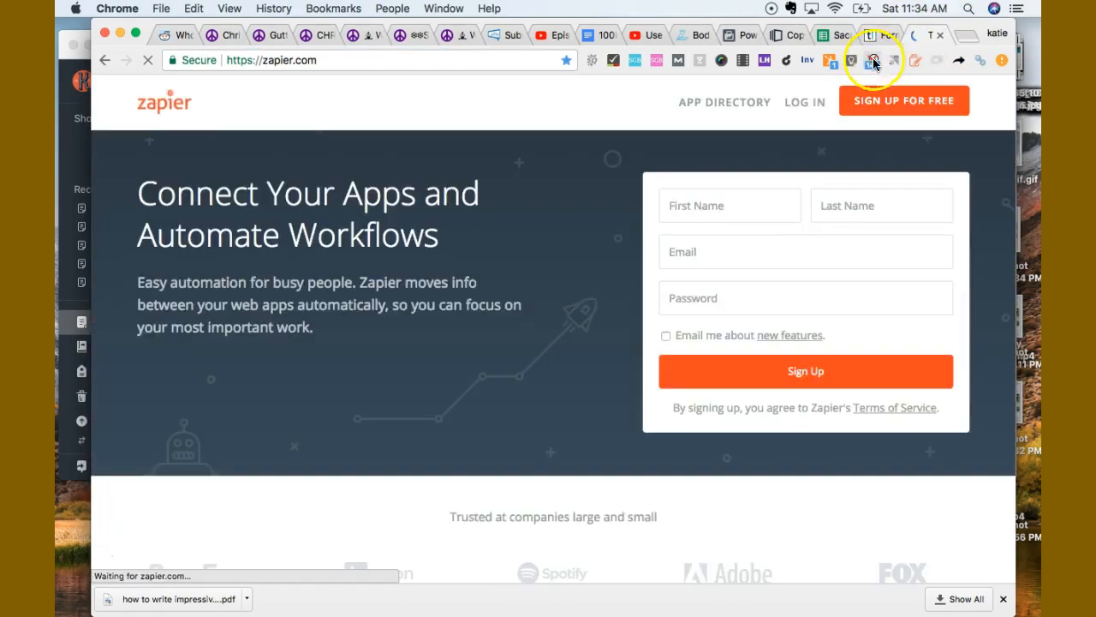
pyautogui.click(807, 104)
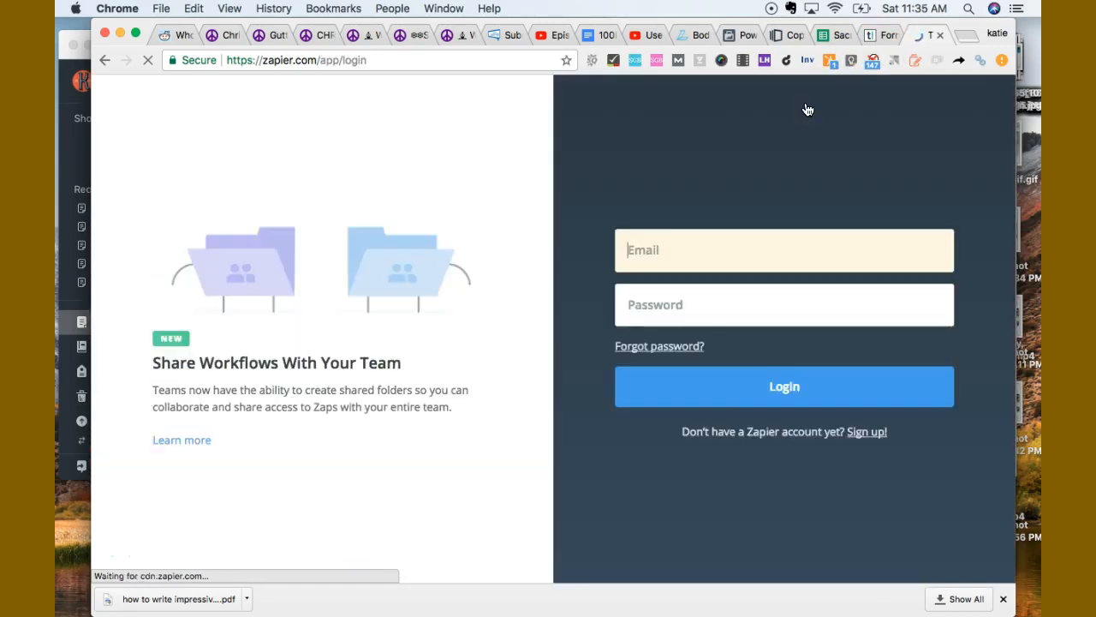
pyautogui.click(709, 421)
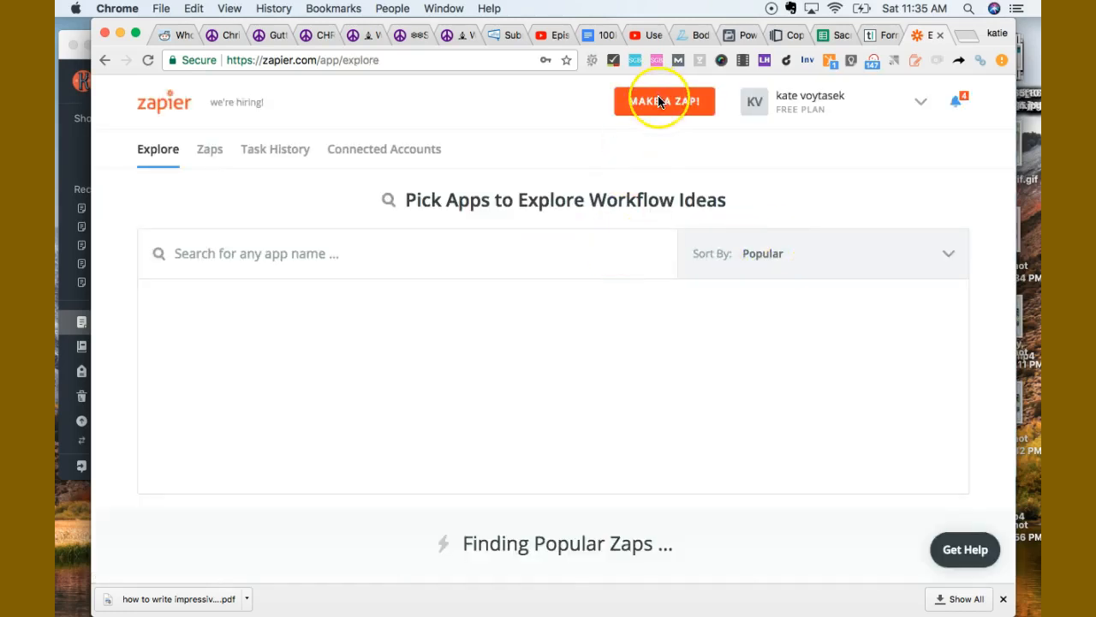
# - Create a new Zap with Typeform as the trigger app and New Entry as the trigger
pyautogui.click(660, 102)
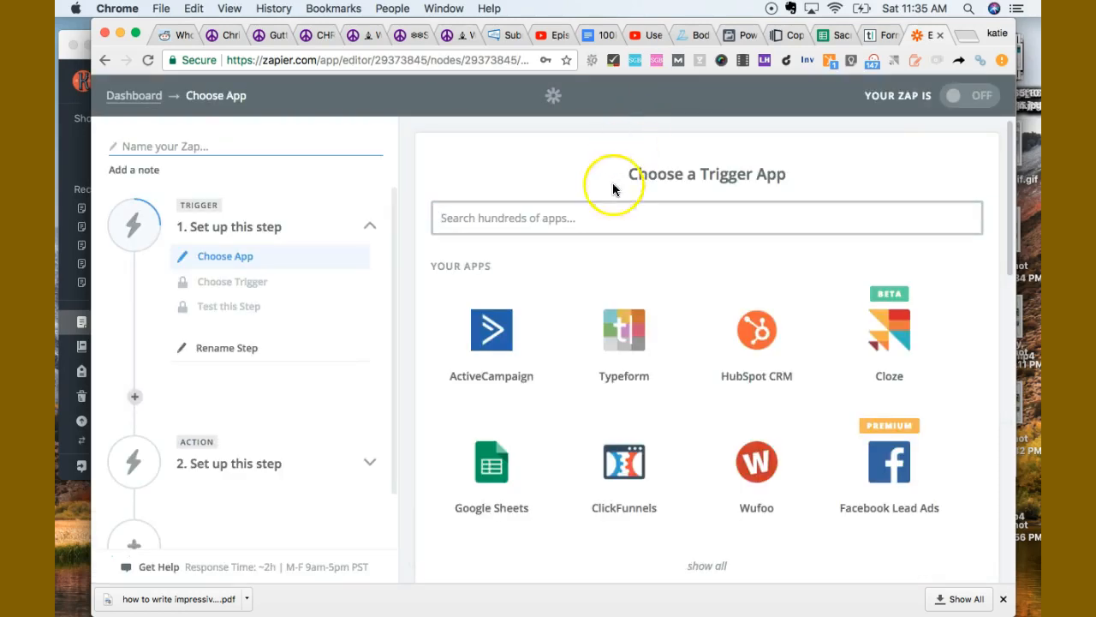
pyautogui.click(557, 218)
pyautogui.write('typefor')
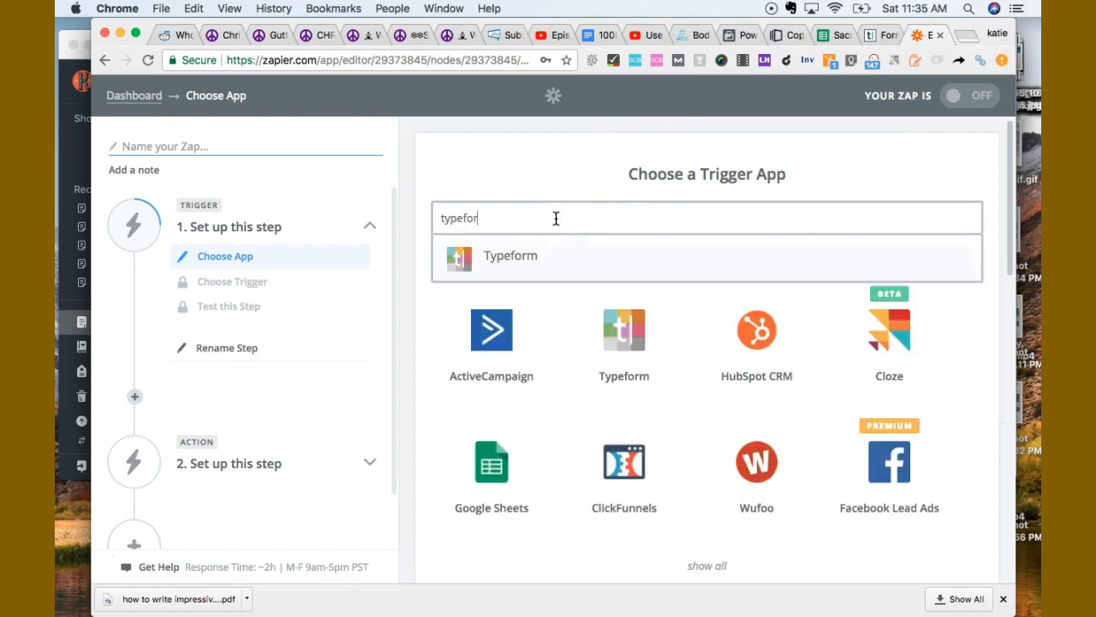
pyautogui.click(467, 264)
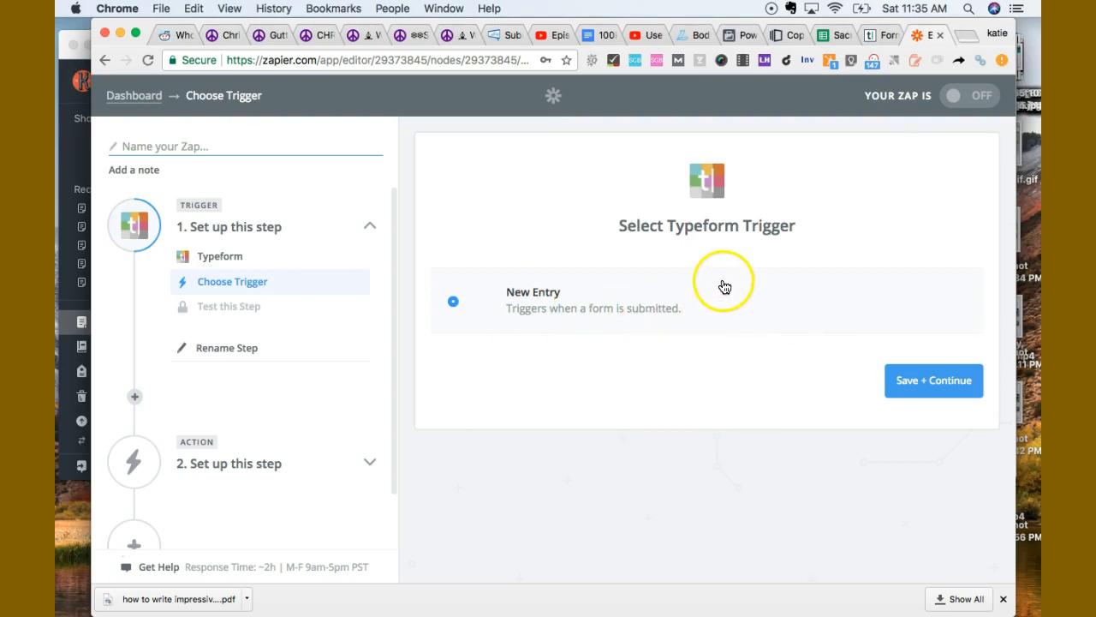
pyautogui.click(929, 397)
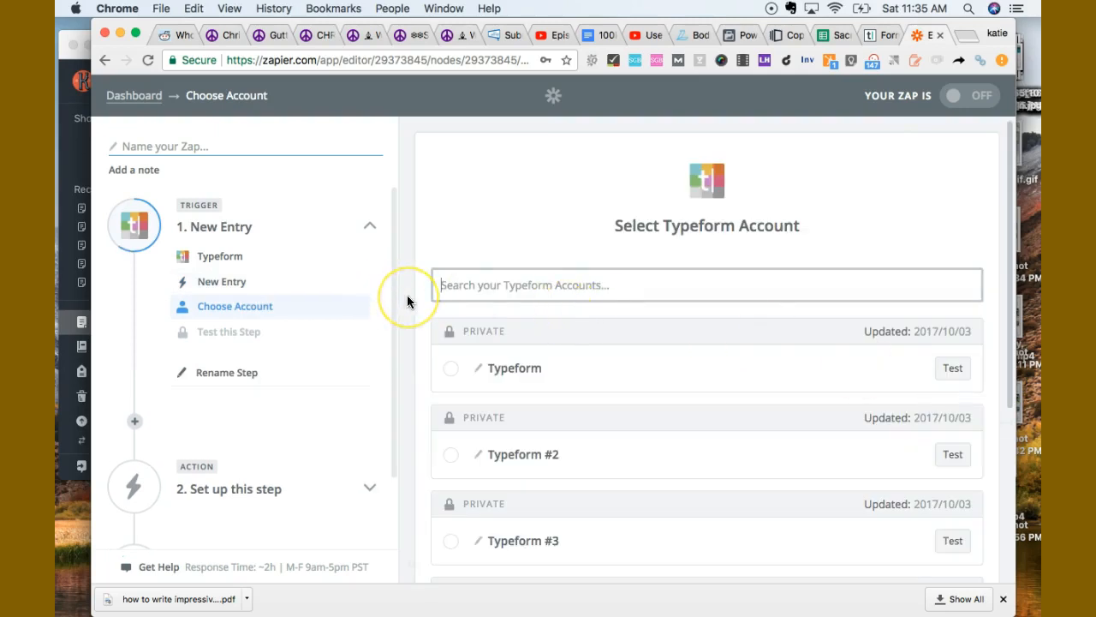
pyautogui.scroll(-4, 406, 301)
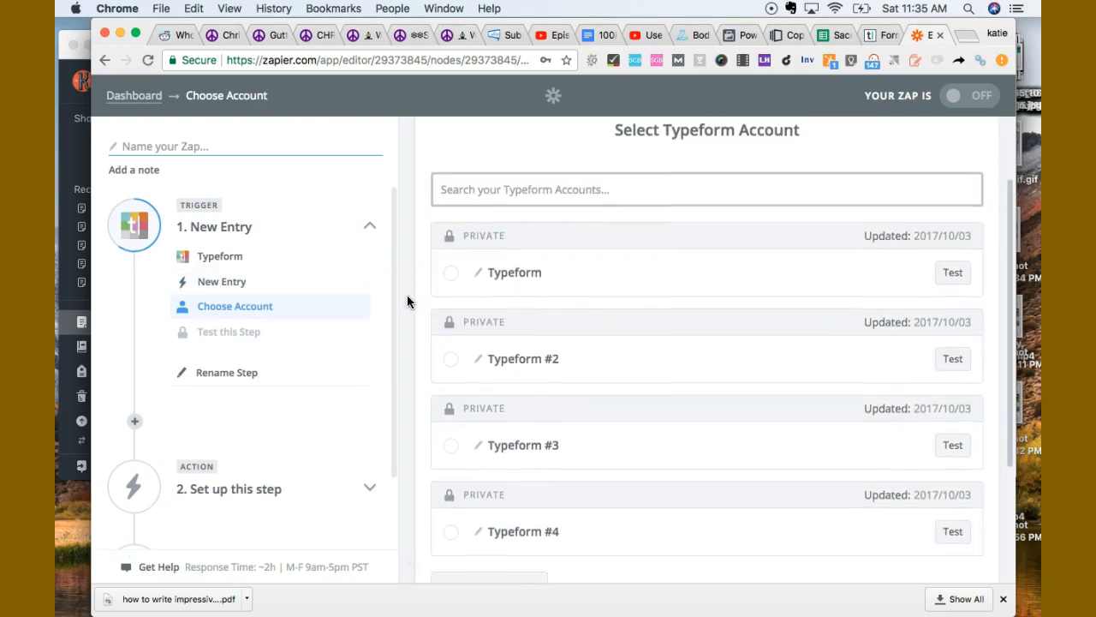
pyautogui.scroll(-2, 407, 299)
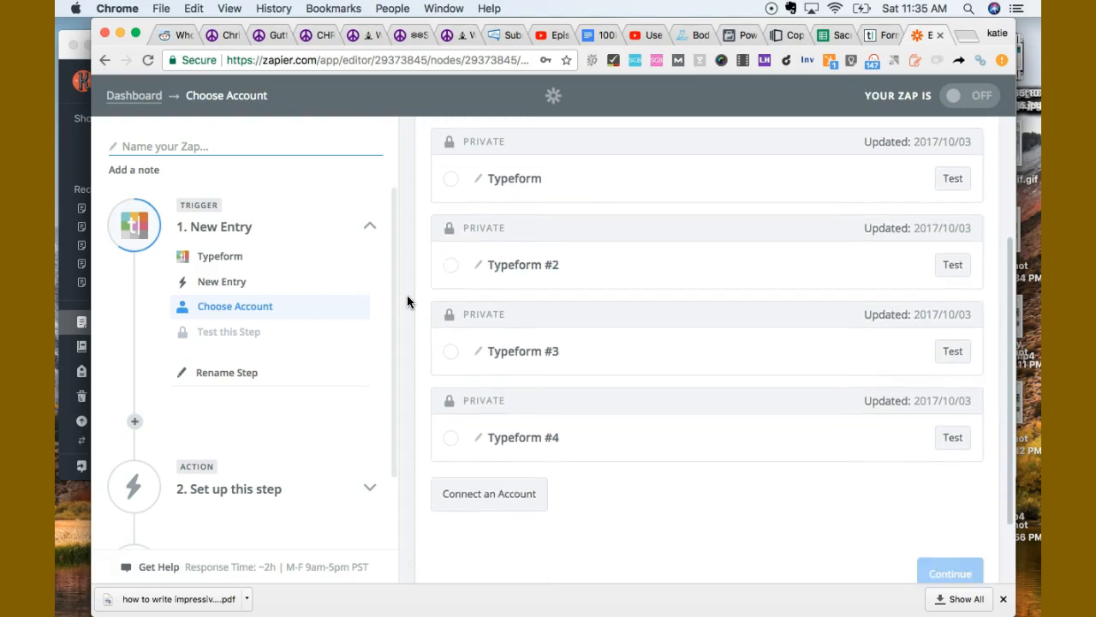
pyautogui.click(504, 487)
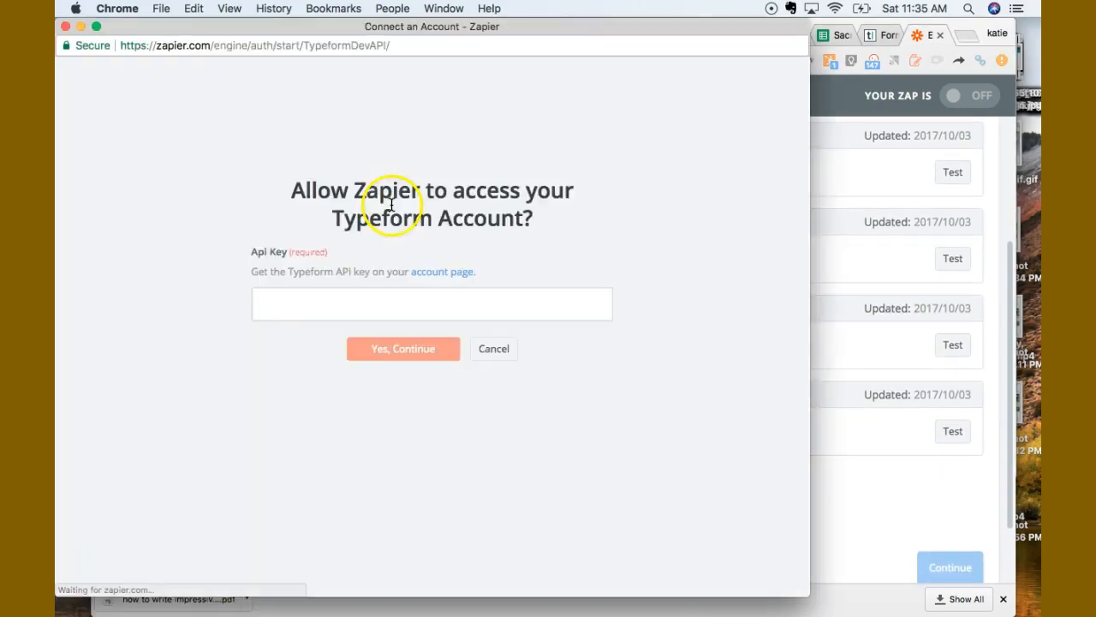
pyautogui.click(66, 27)
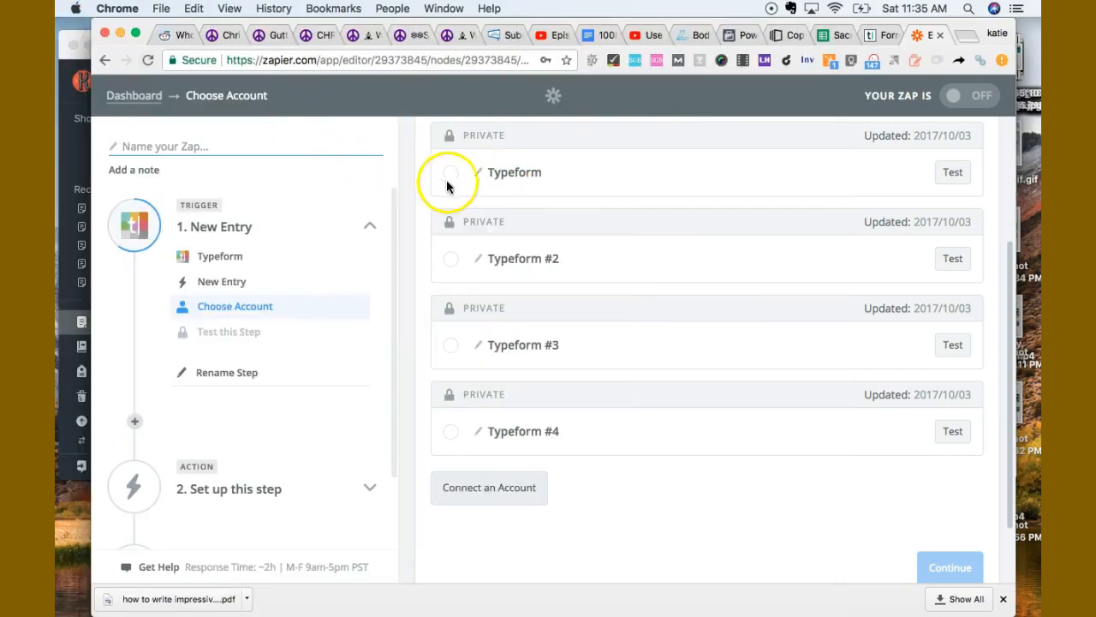
# - Test the connection of the first listed Typeform account and save it as the trigger's account
pyautogui.click(954, 172)
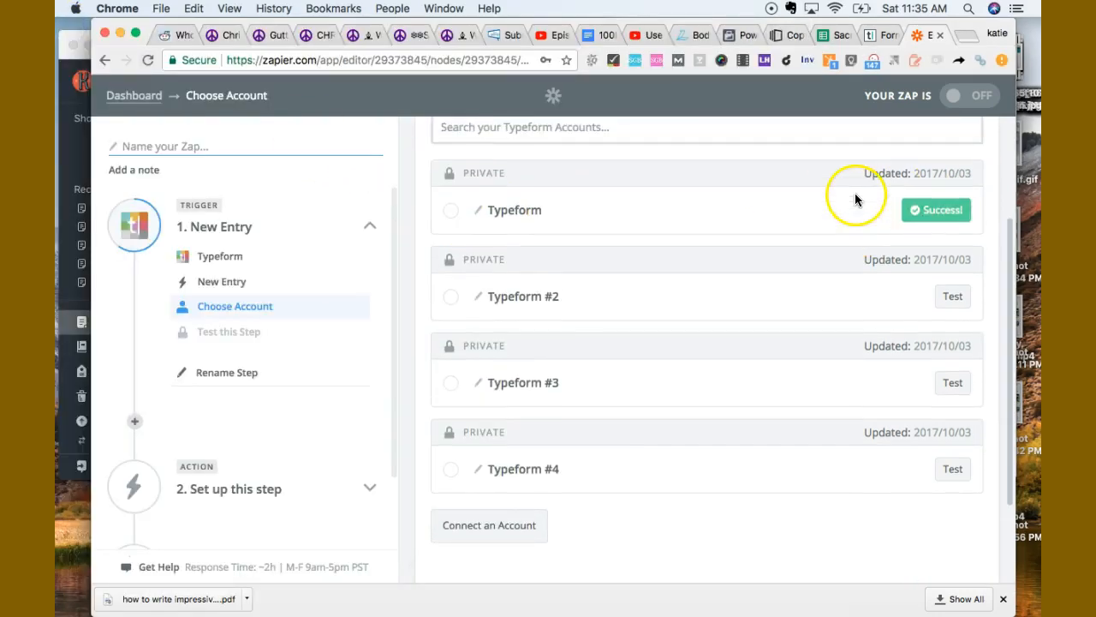
pyautogui.click(451, 209)
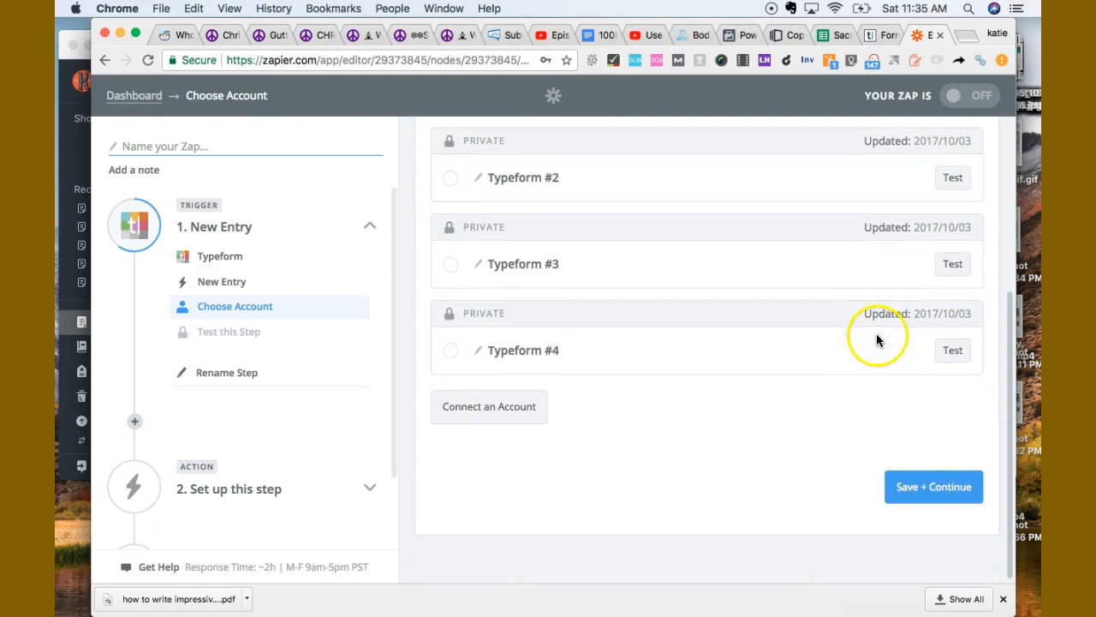
pyautogui.click(947, 485)
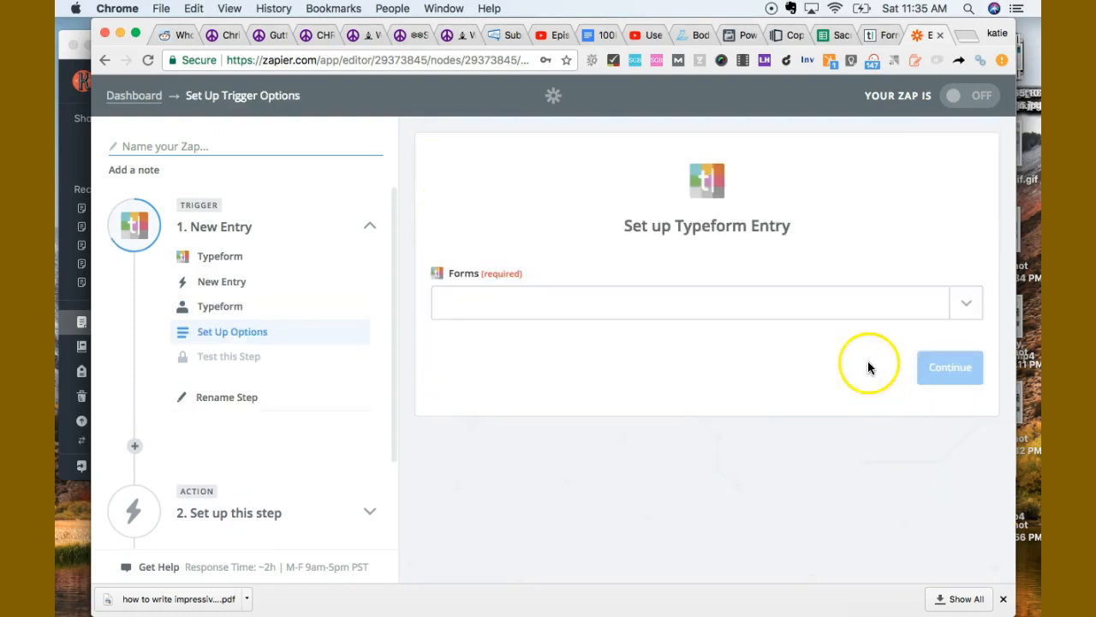
# - Set the trigger's form to Party Bike Xmas, checking it against the form in Typeform, and continue to the test
pyautogui.click(967, 305)
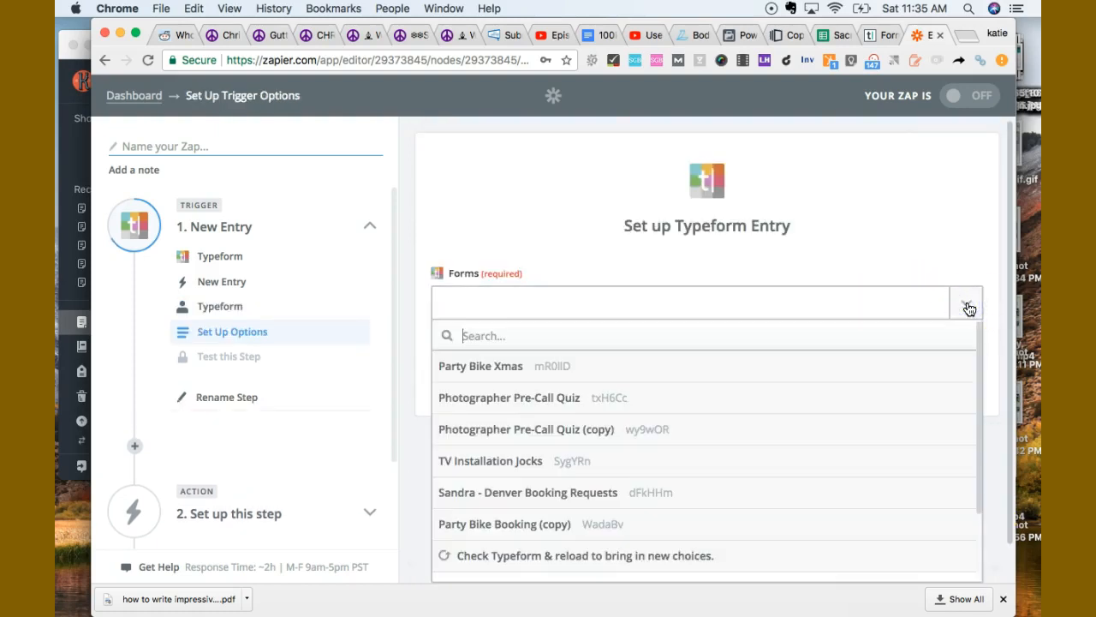
pyautogui.click(800, 374)
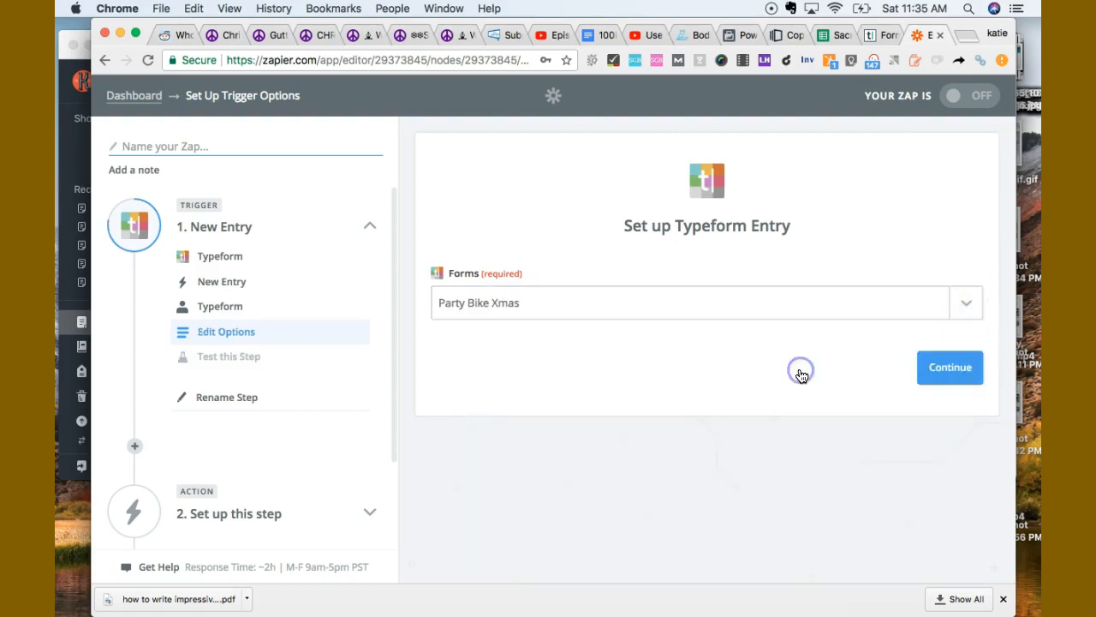
pyautogui.click(875, 34)
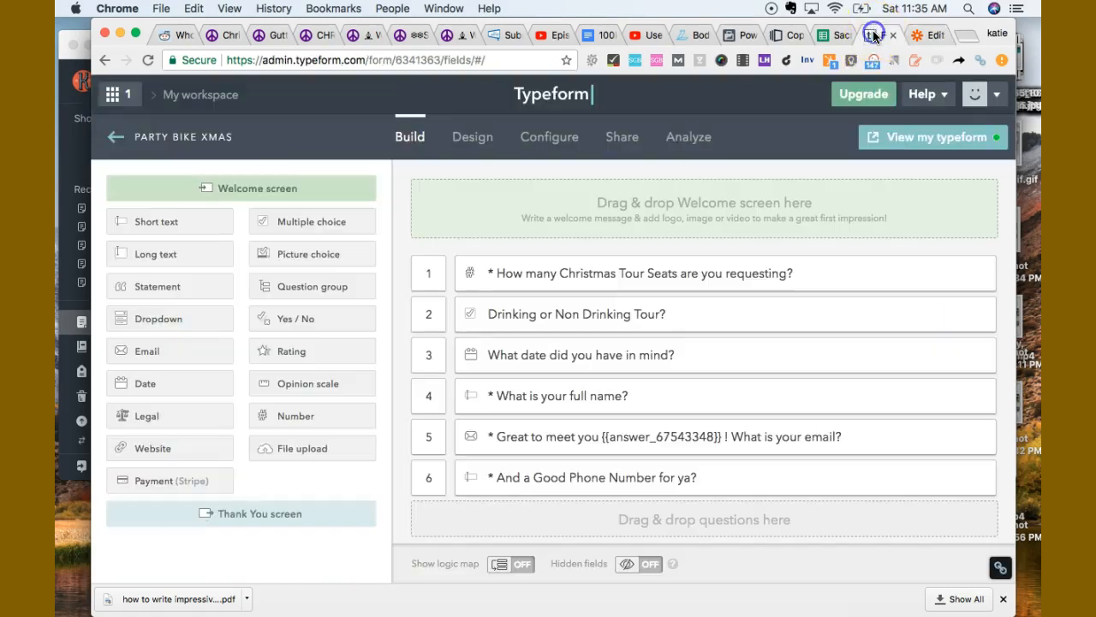
pyautogui.click(924, 35)
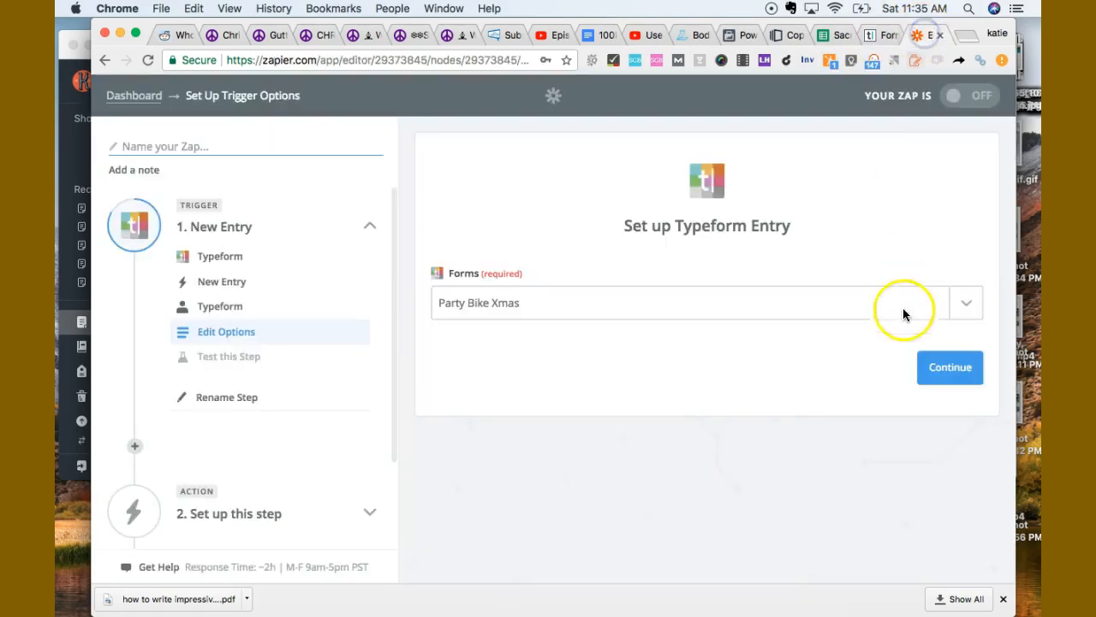
pyautogui.click(946, 369)
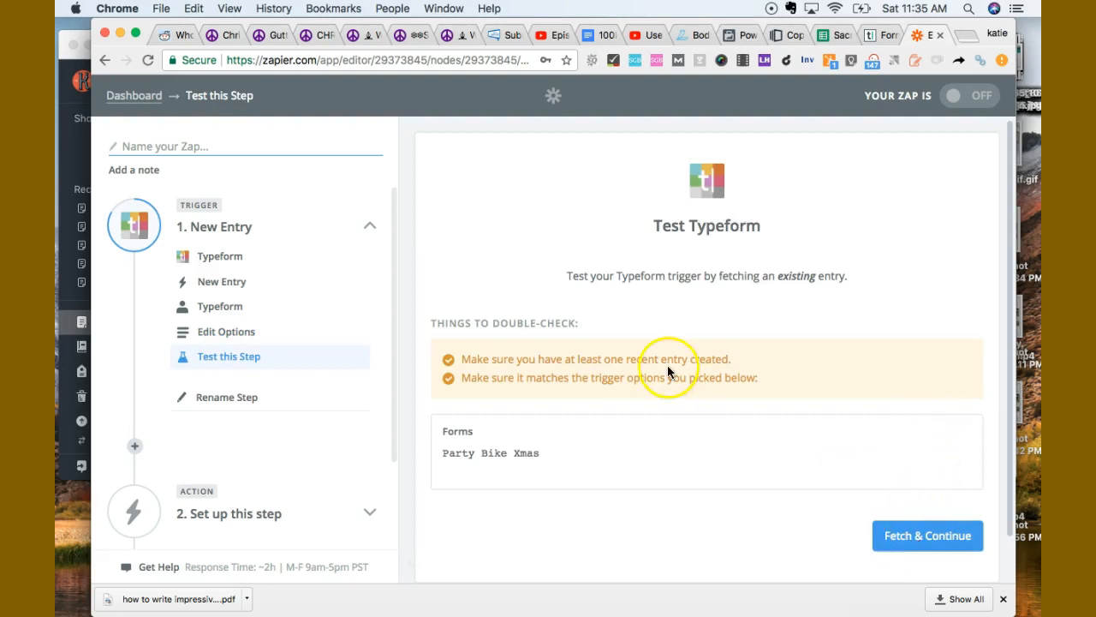
# - Test the Typeform trigger by fetching an existing Party Bike Xmas entry
pyautogui.scroll(-1, 677, 444)
pyautogui.scroll(-1, 677, 444)
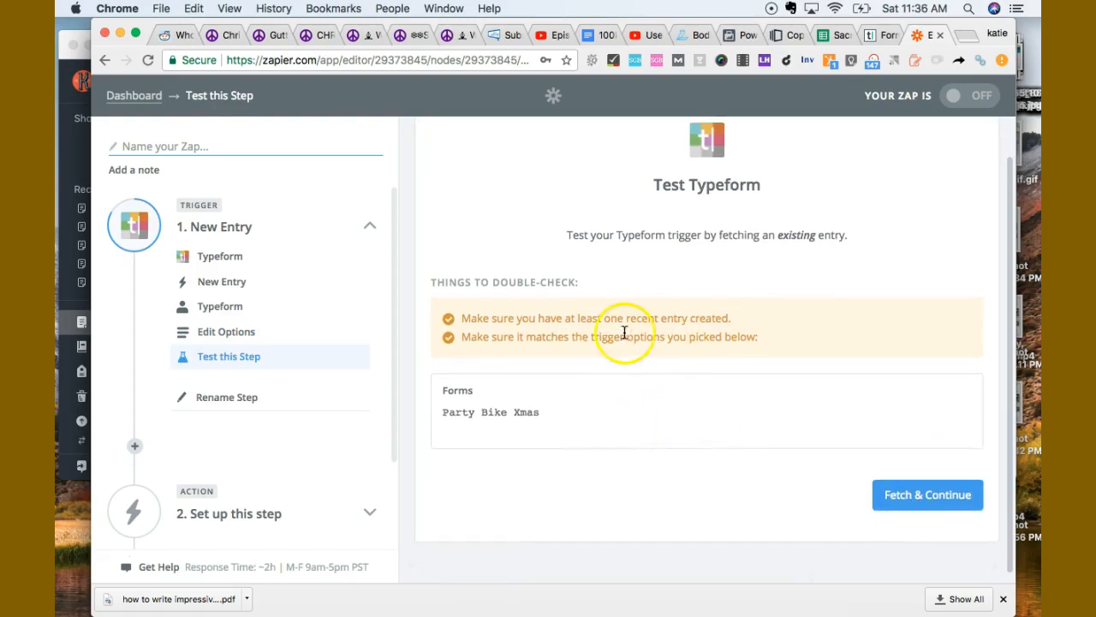
pyautogui.click(911, 497)
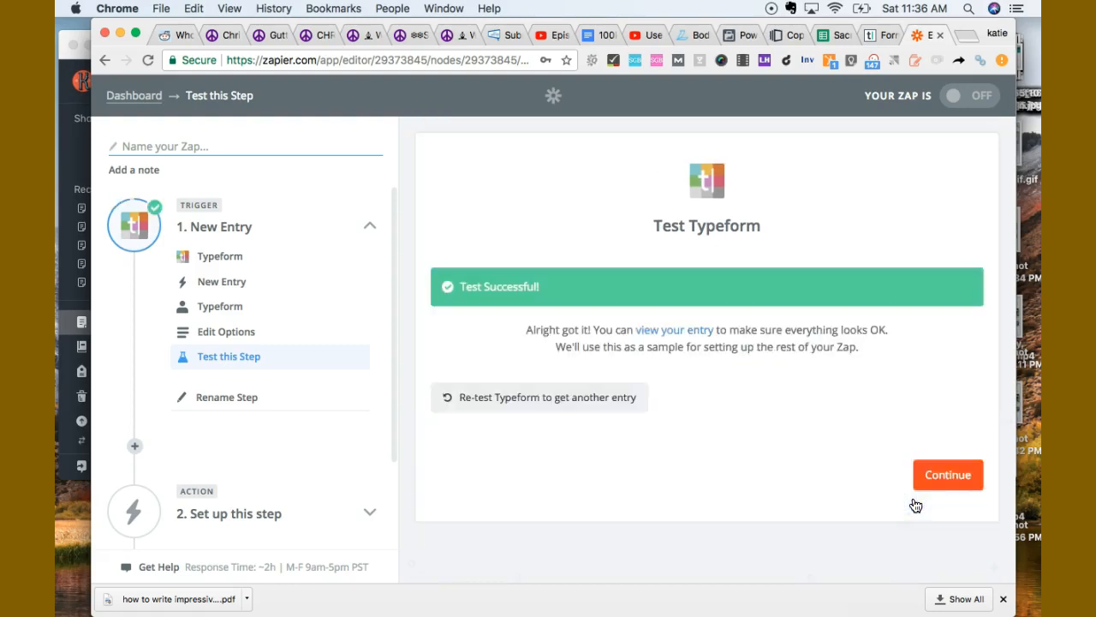
# - Examine all the answers in the fetched sample entry, from full name through to the requested date
pyautogui.click(671, 331)
pyautogui.scroll(-3, 715, 407)
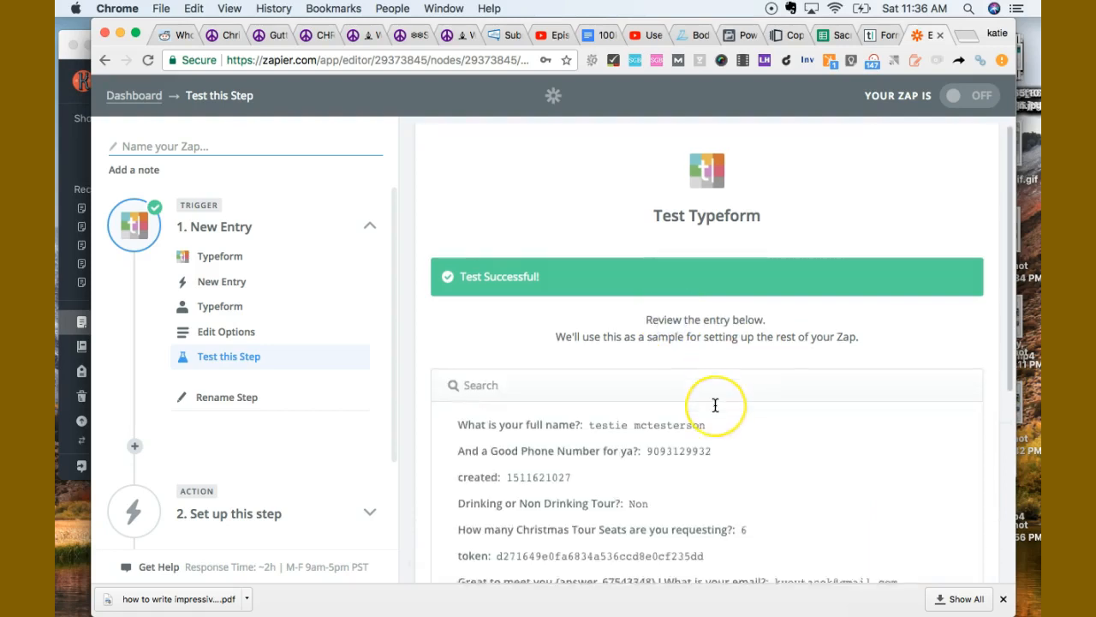
pyautogui.scroll(2, 715, 407)
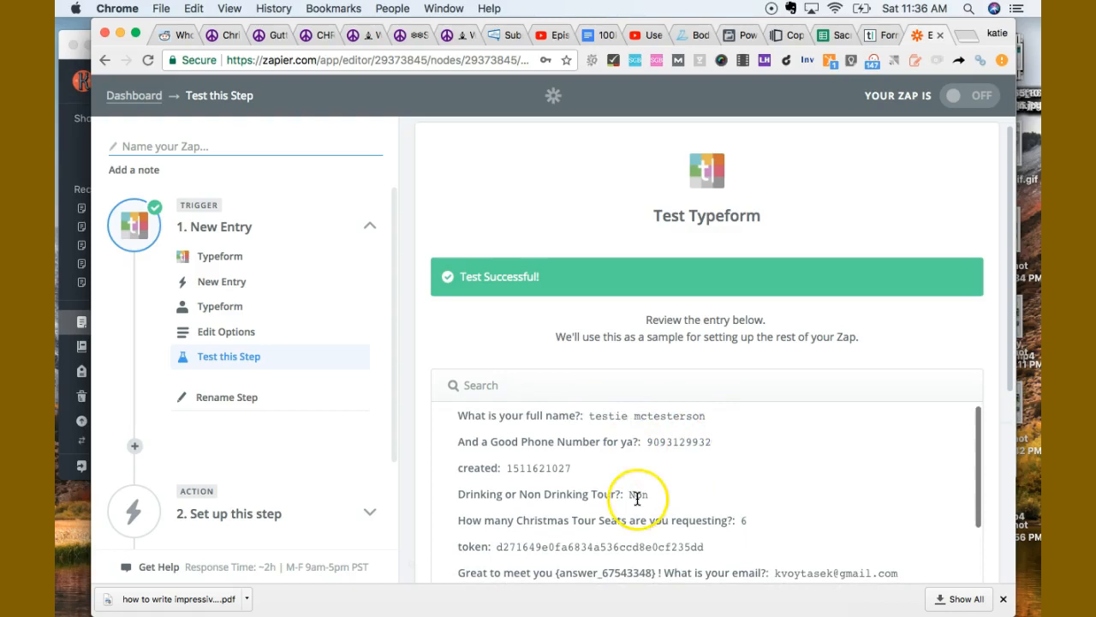
pyautogui.scroll(-2, 637, 498)
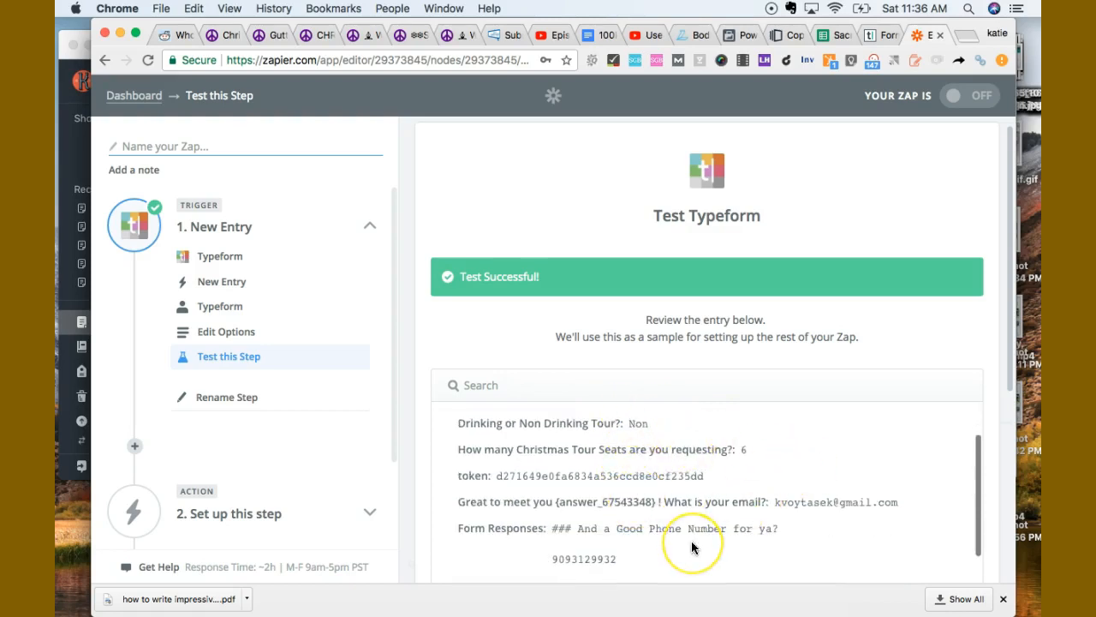
pyautogui.scroll(-2, 693, 544)
pyautogui.scroll(-1, 693, 548)
pyautogui.scroll(-5, 989, 431)
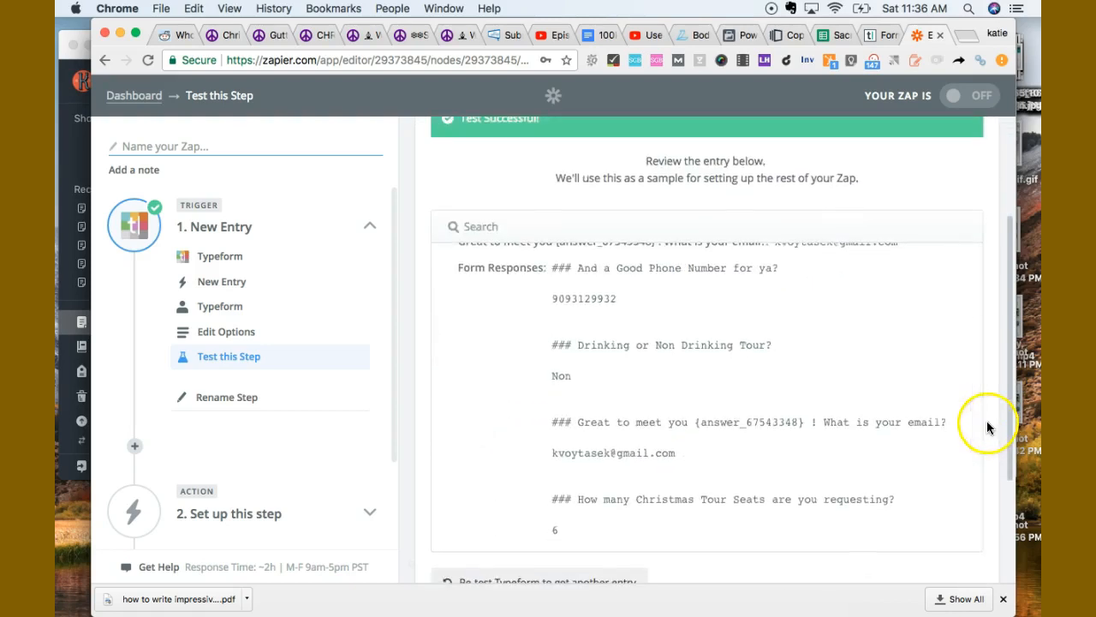
pyautogui.scroll(-5, 852, 404)
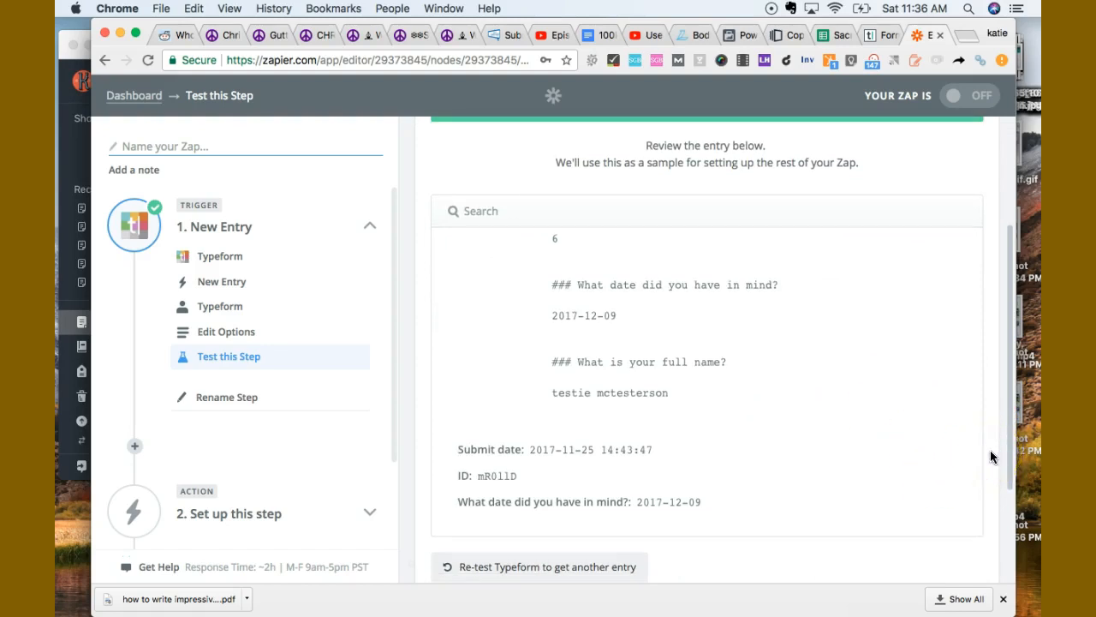
# - Preview the live Party Bike Xmas form, trying 5 seats and the Drinking tour, and return to the Zap without submitting
pyautogui.click(873, 35)
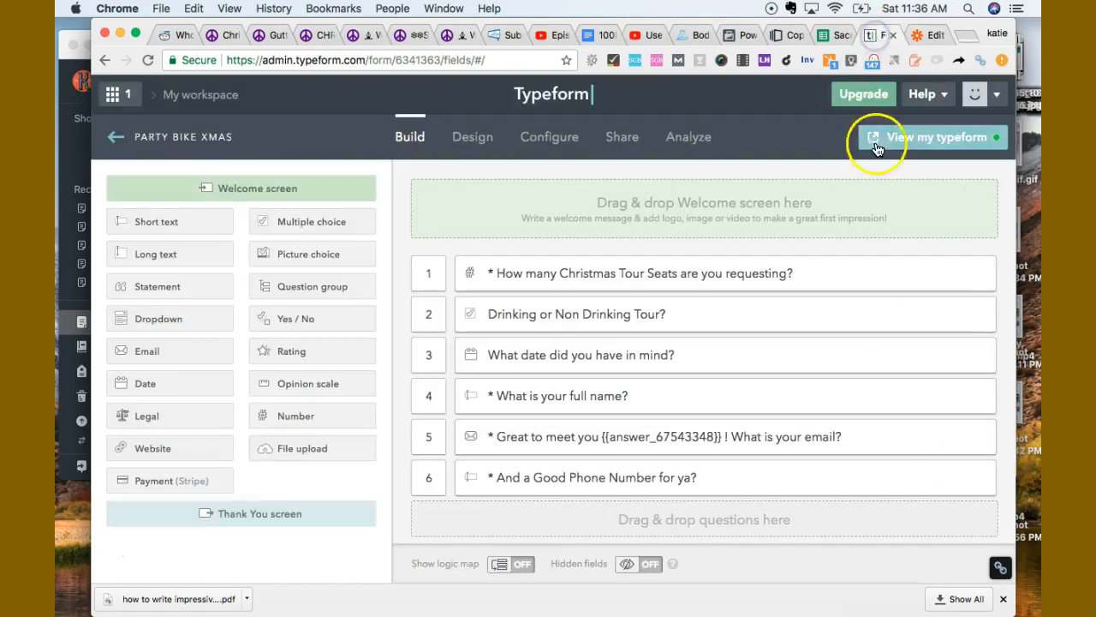
pyautogui.click(920, 149)
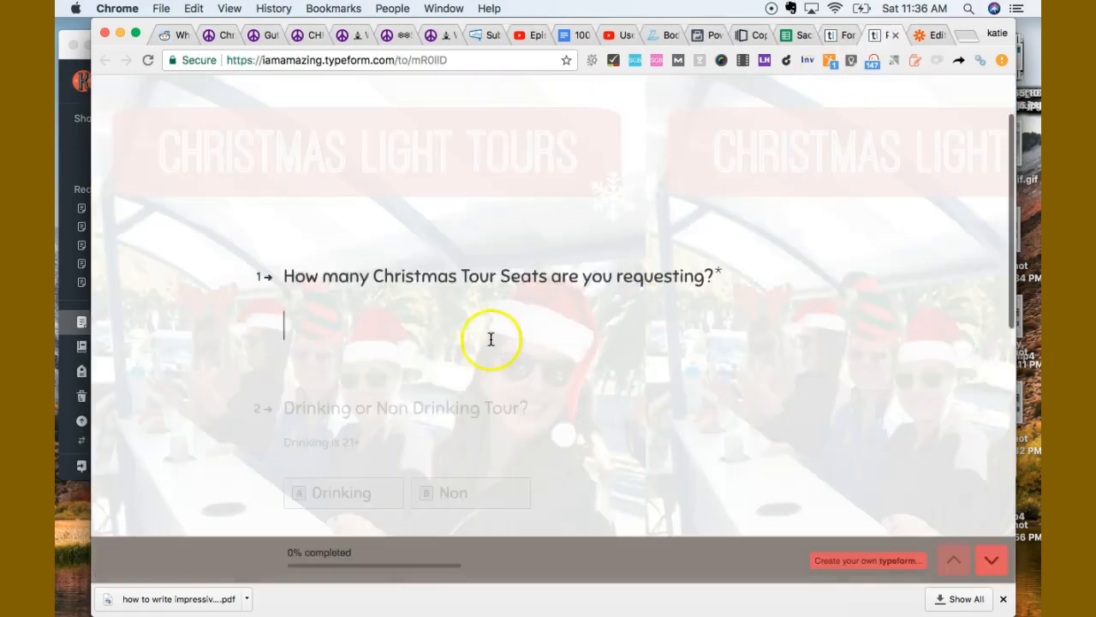
pyautogui.write('5')
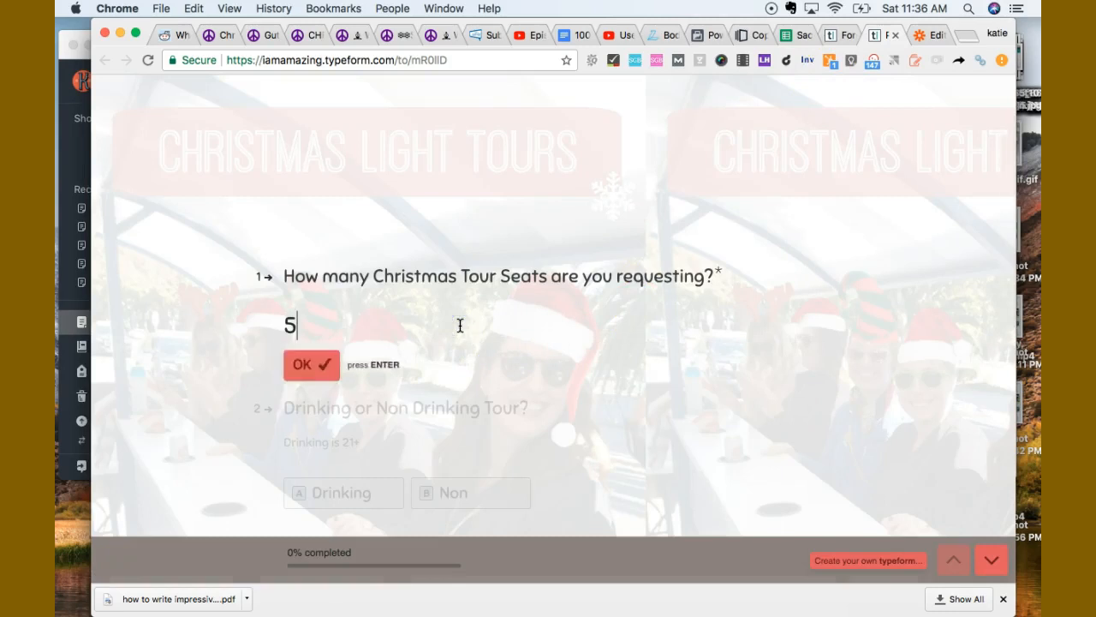
pyautogui.press('Return')
pyautogui.click(364, 335)
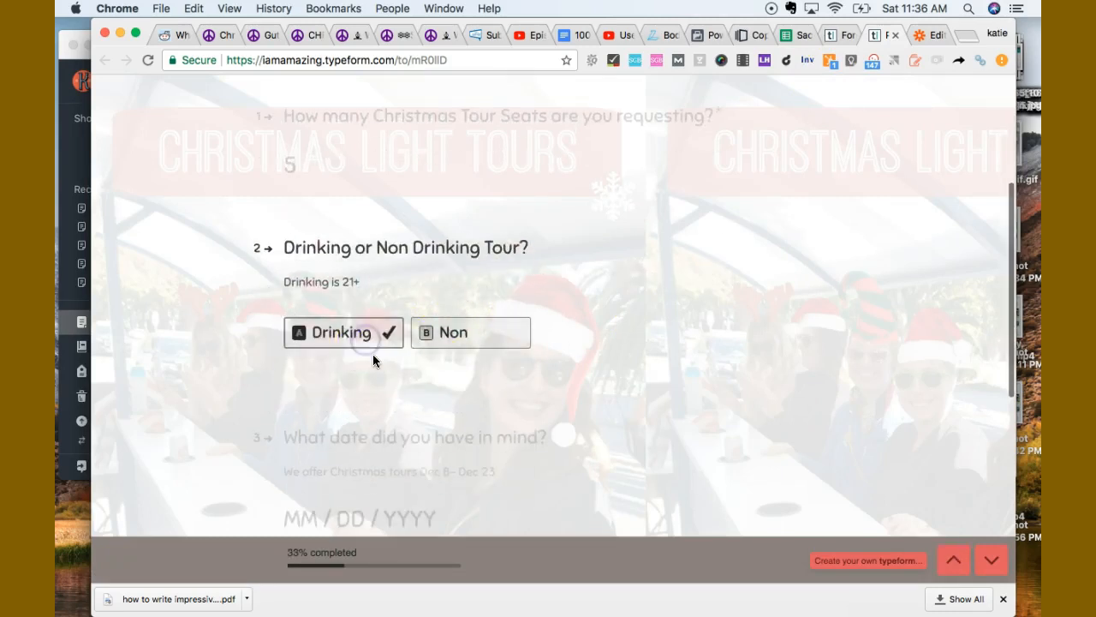
pyautogui.click(358, 334)
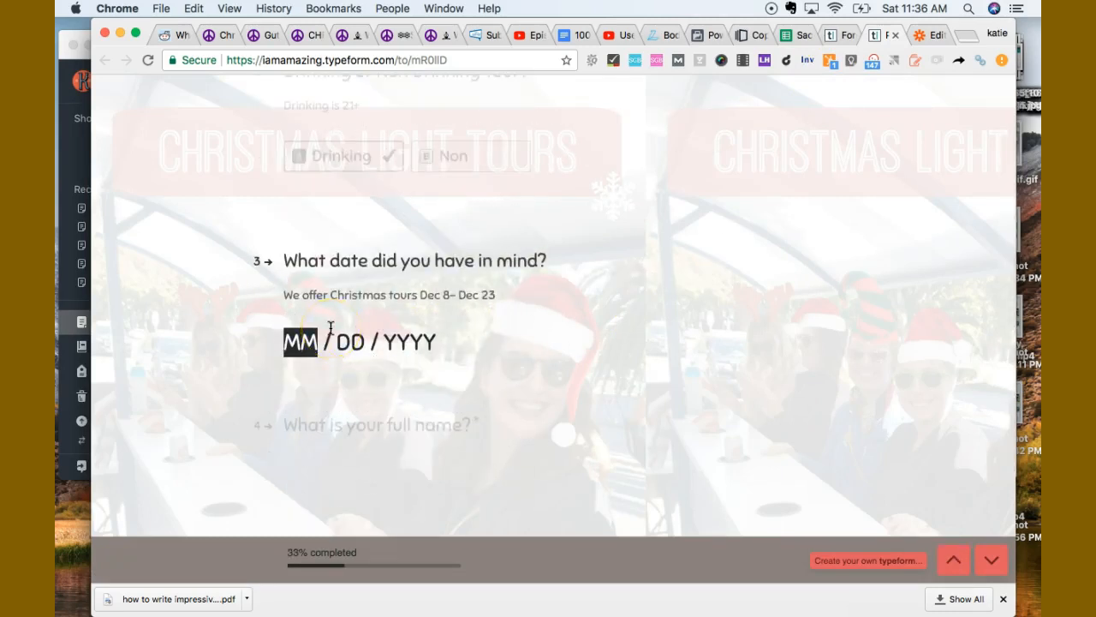
pyautogui.scroll(-5, 418, 376)
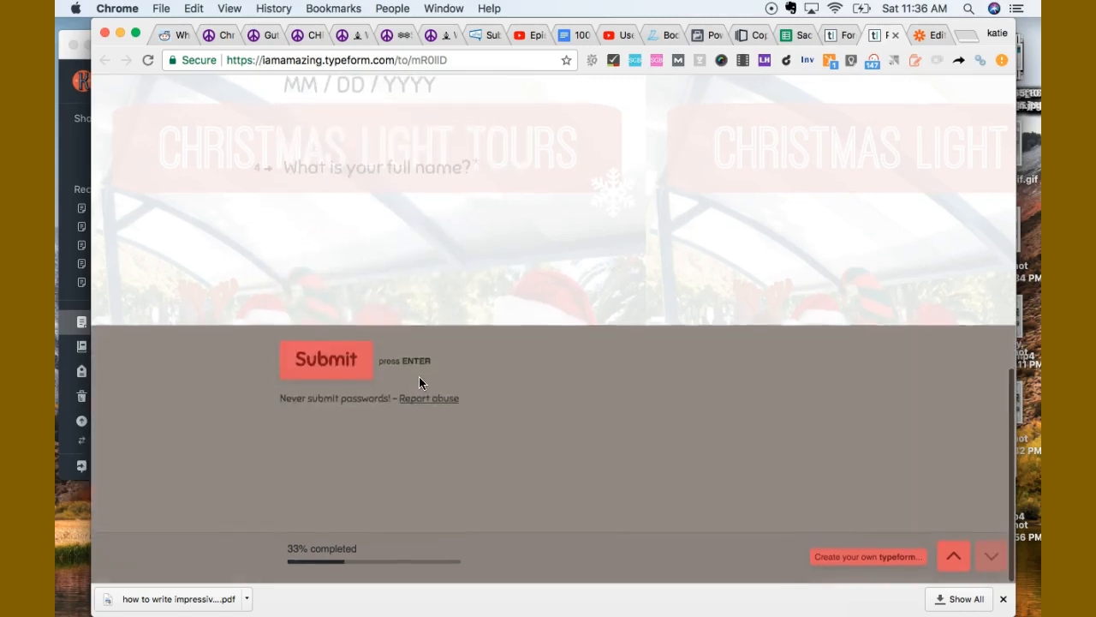
pyautogui.click(893, 36)
pyautogui.click(891, 35)
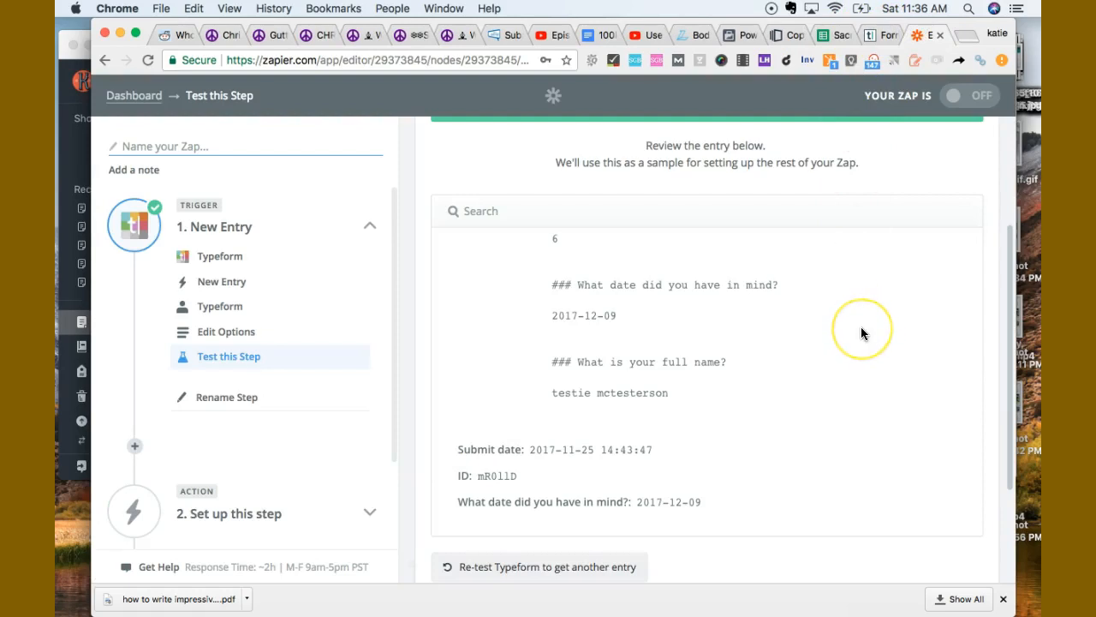
# - Accept the fetched sample entry and choose Google Sheets as the Zap's action app
pyautogui.scroll(-3, 862, 330)
pyautogui.click(942, 490)
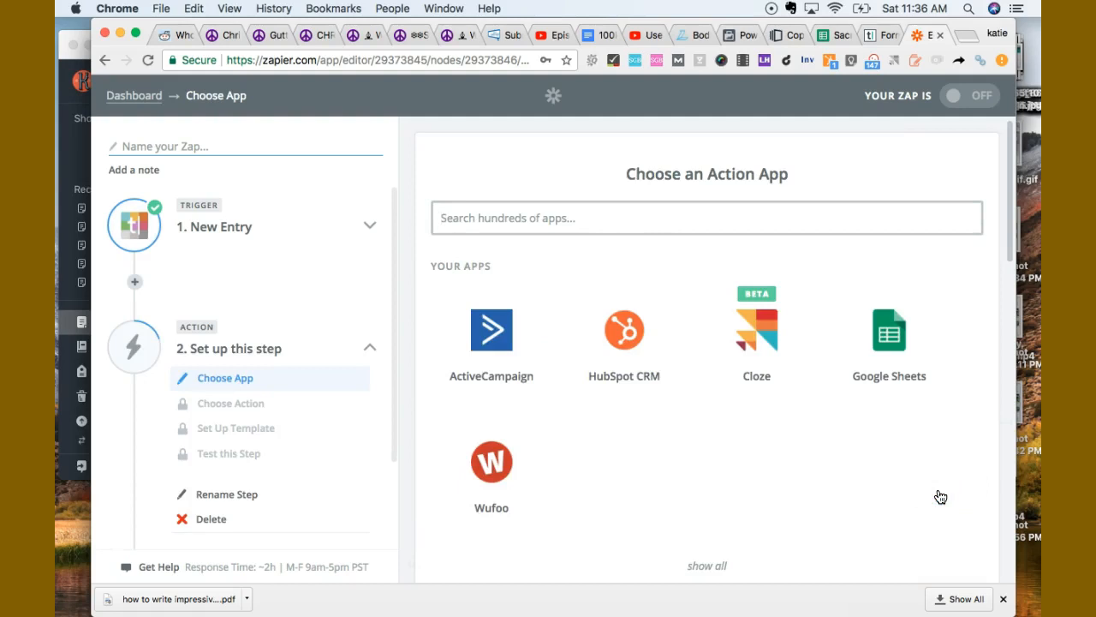
pyautogui.scroll(-1, 720, 524)
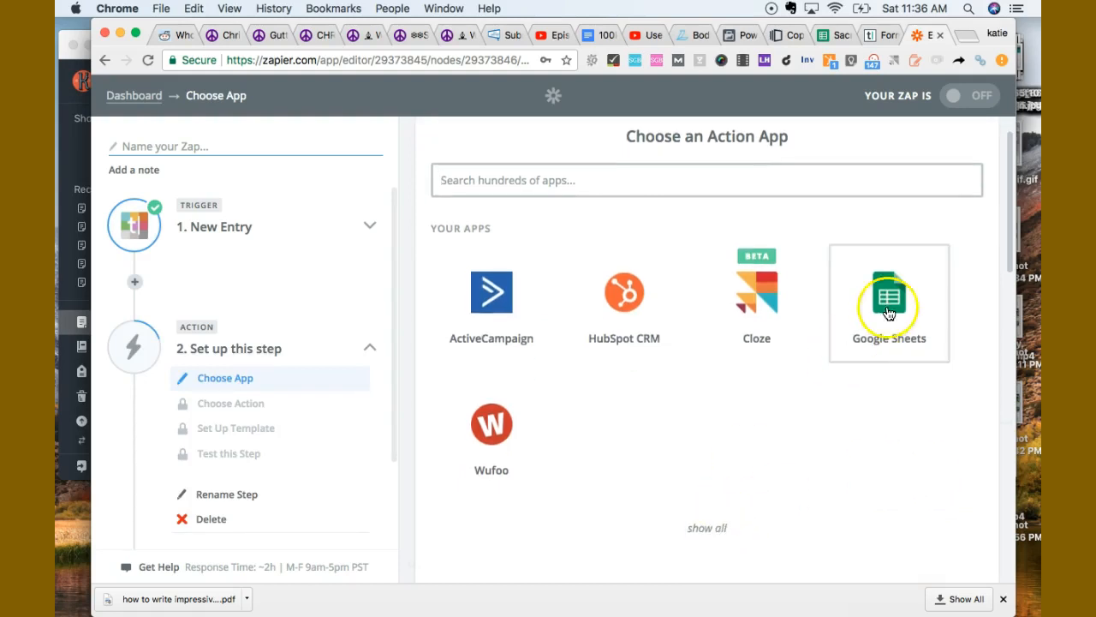
pyautogui.click(891, 295)
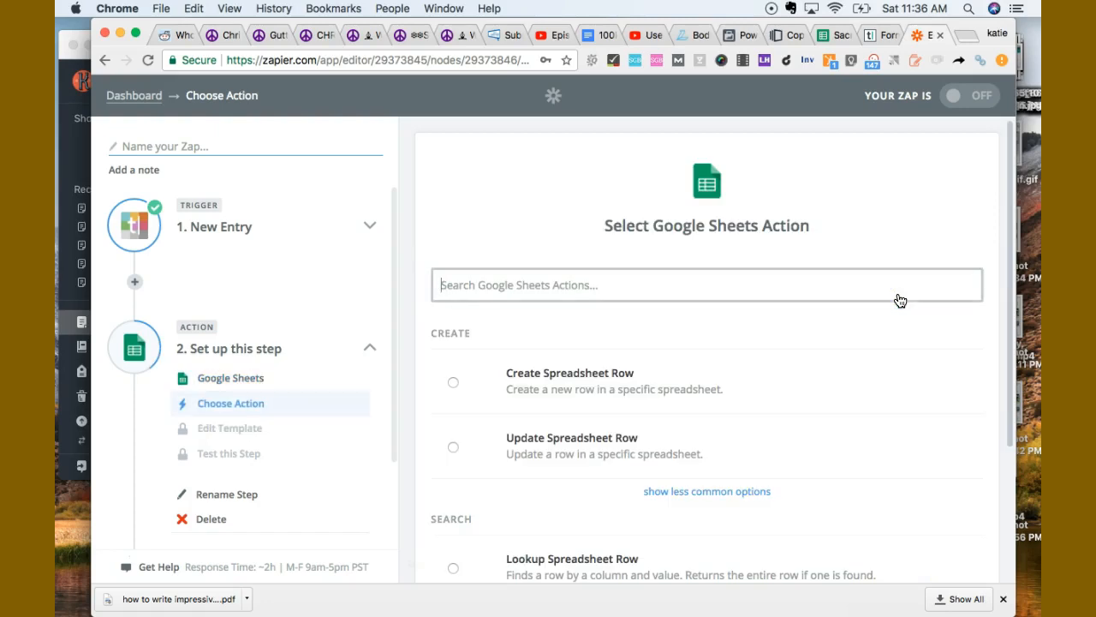
# - Check the column headers in the Christmas Tour Leads sheet, and save Create Spreadsheet Row as the Zap's Google Sheets action
pyautogui.click(832, 35)
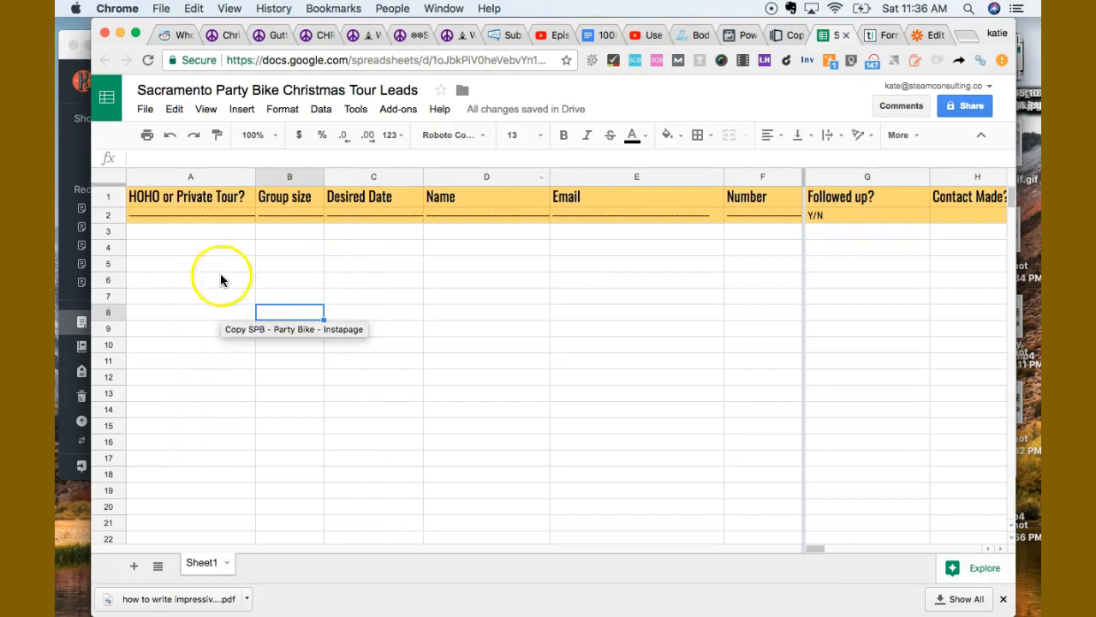
pyautogui.click(221, 197)
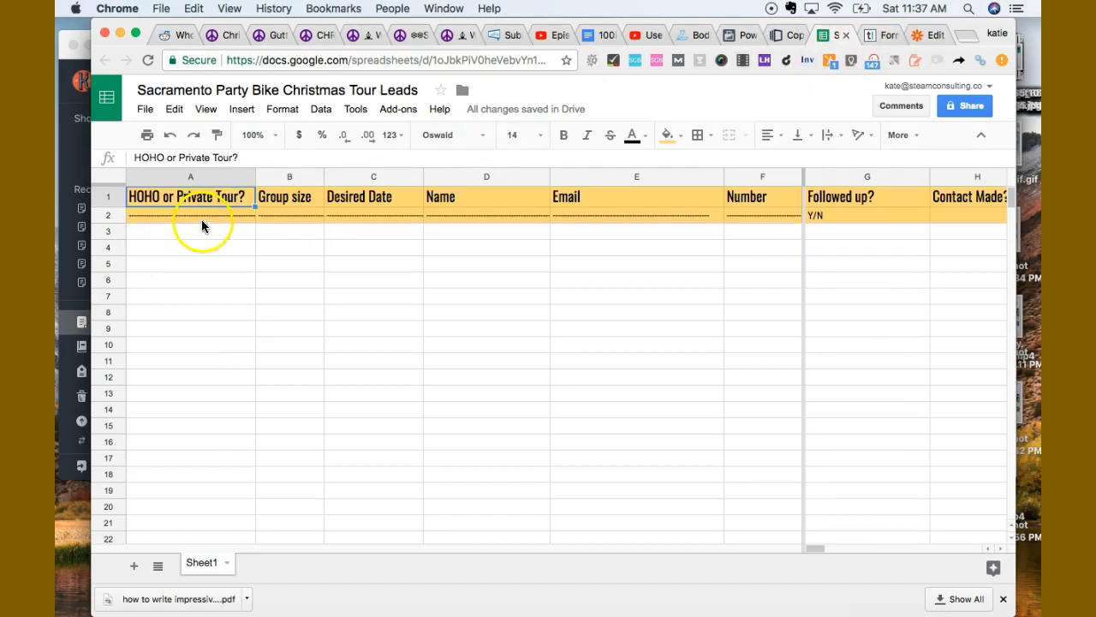
pyautogui.click(925, 36)
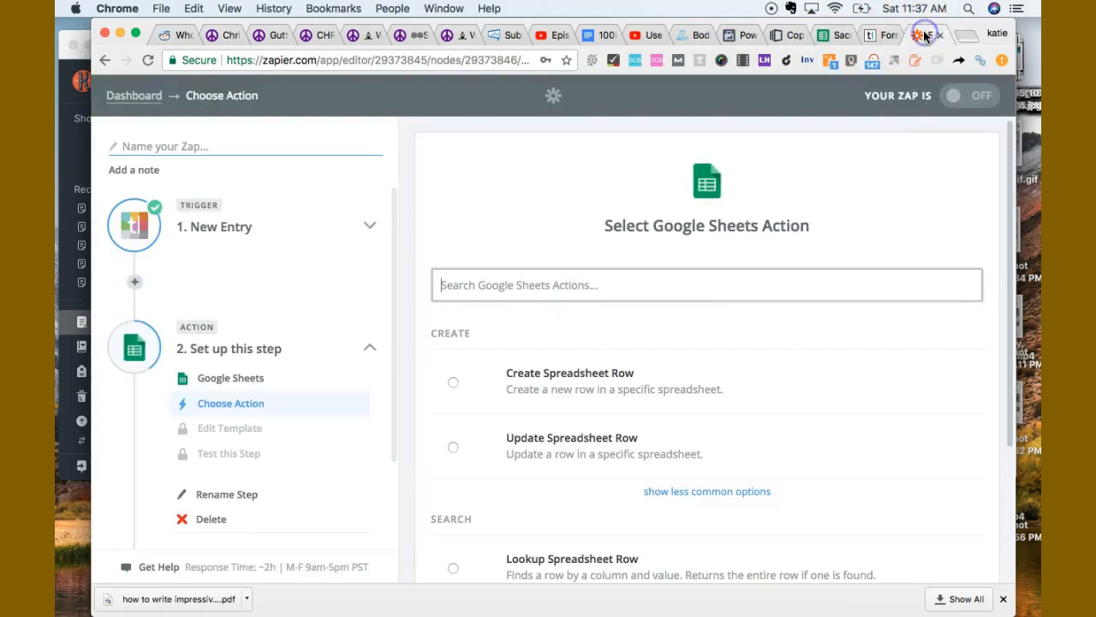
pyautogui.scroll(-2, 565, 385)
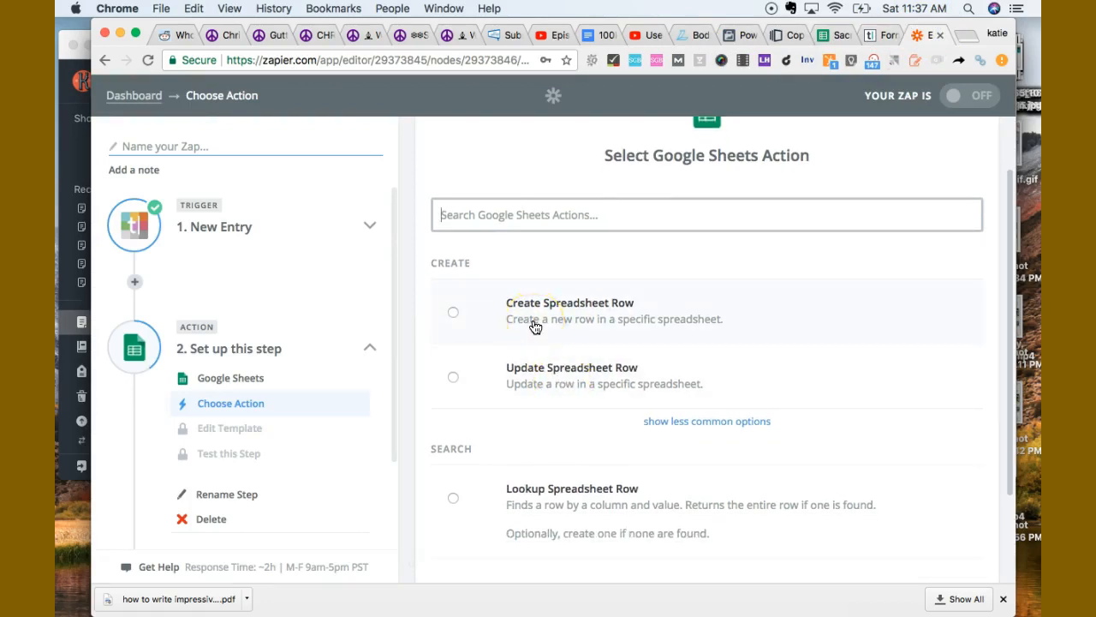
pyautogui.click(551, 308)
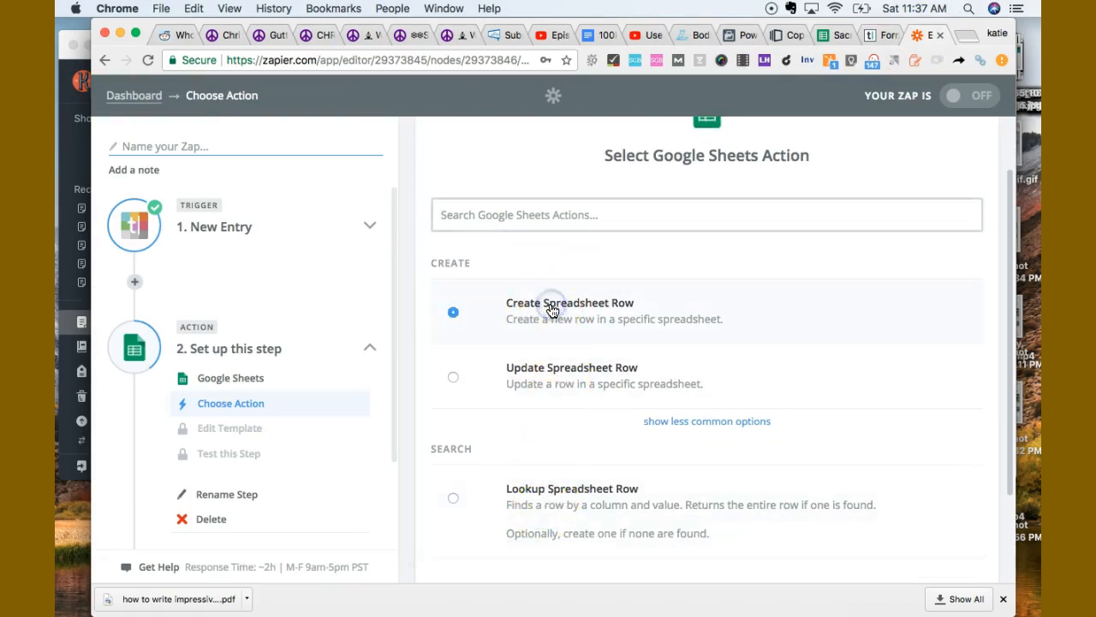
pyautogui.scroll(-3, 825, 374)
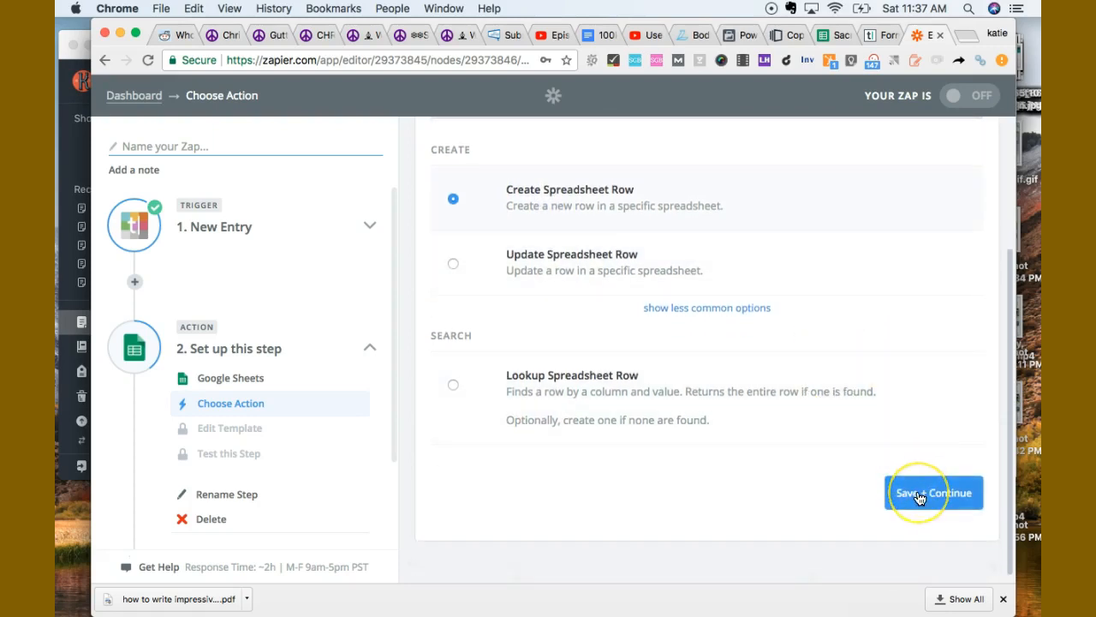
pyautogui.click(918, 497)
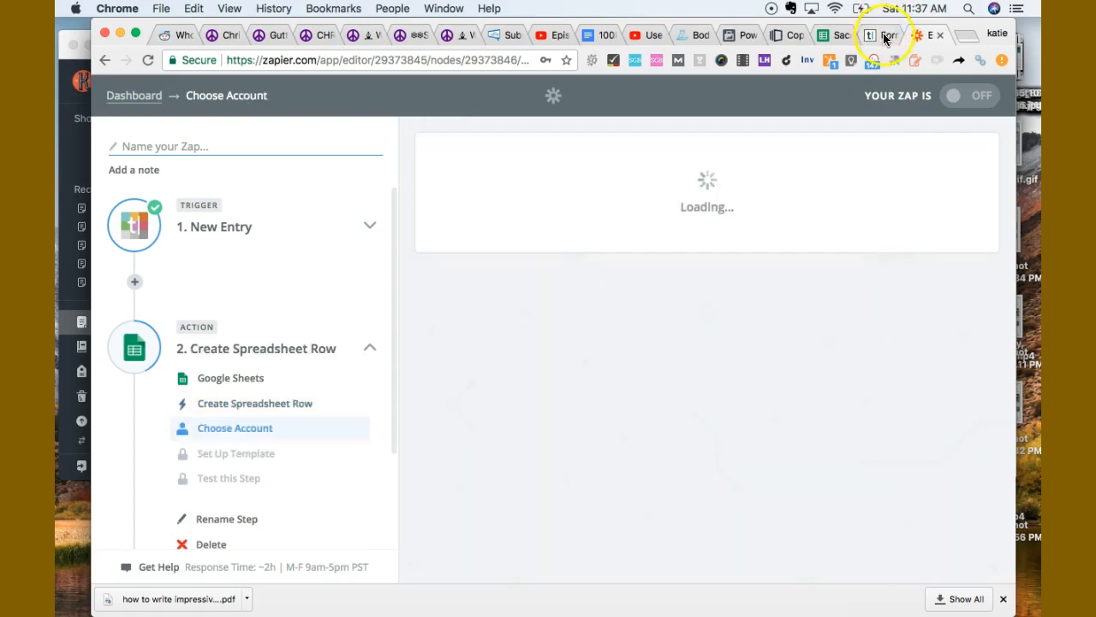
# - Compare the form's first question with the leads sheet and rename the header in A1 to "Seats requested?"
pyautogui.click(874, 36)
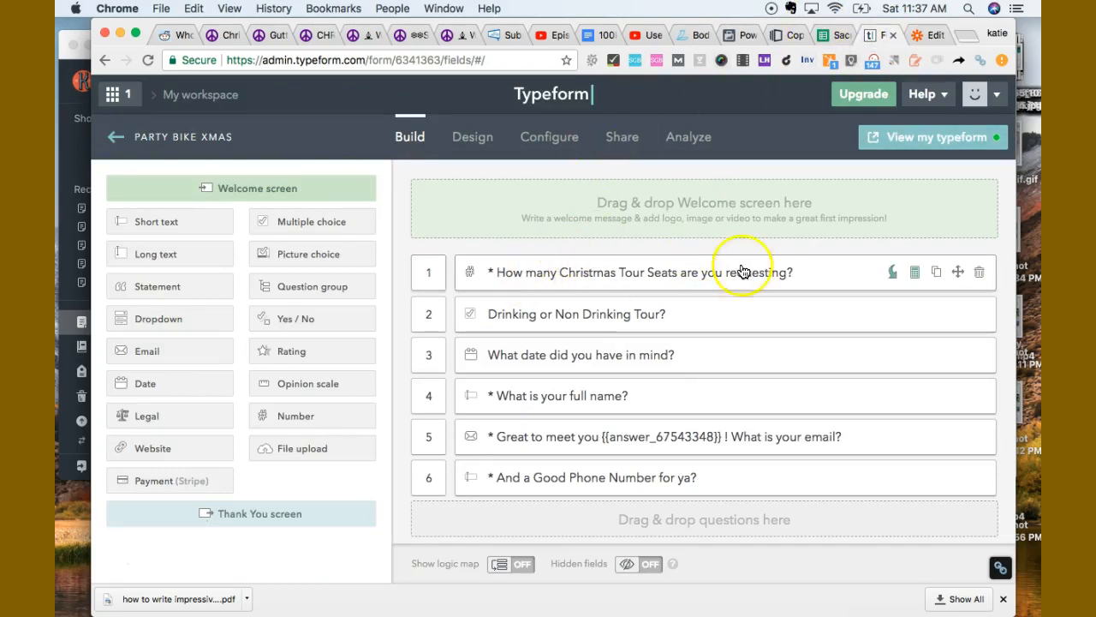
pyautogui.click(835, 35)
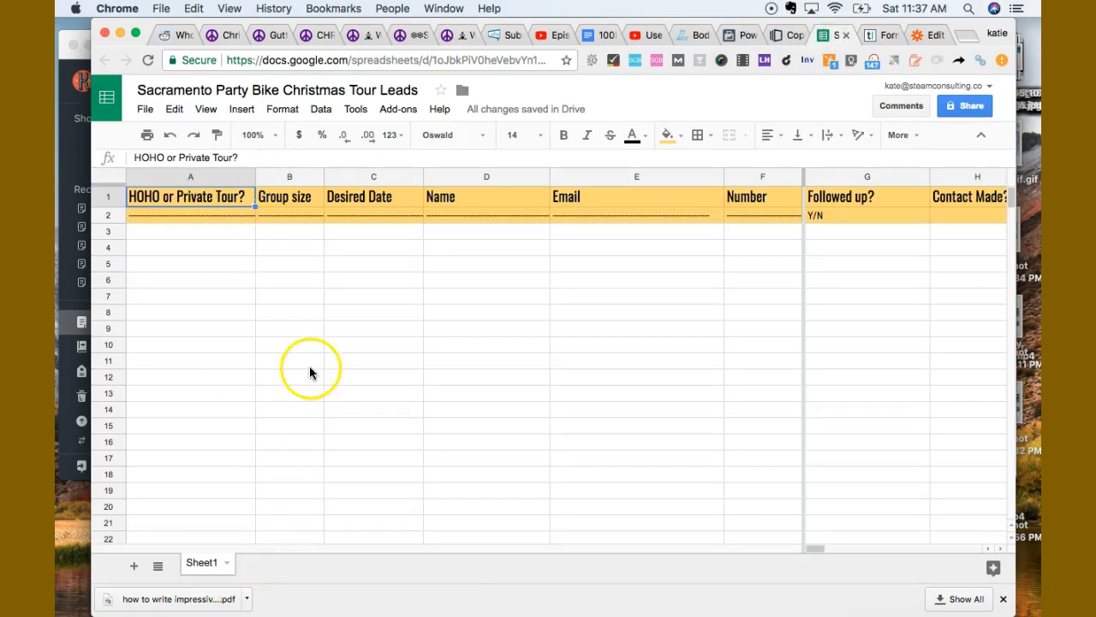
pyautogui.click(880, 34)
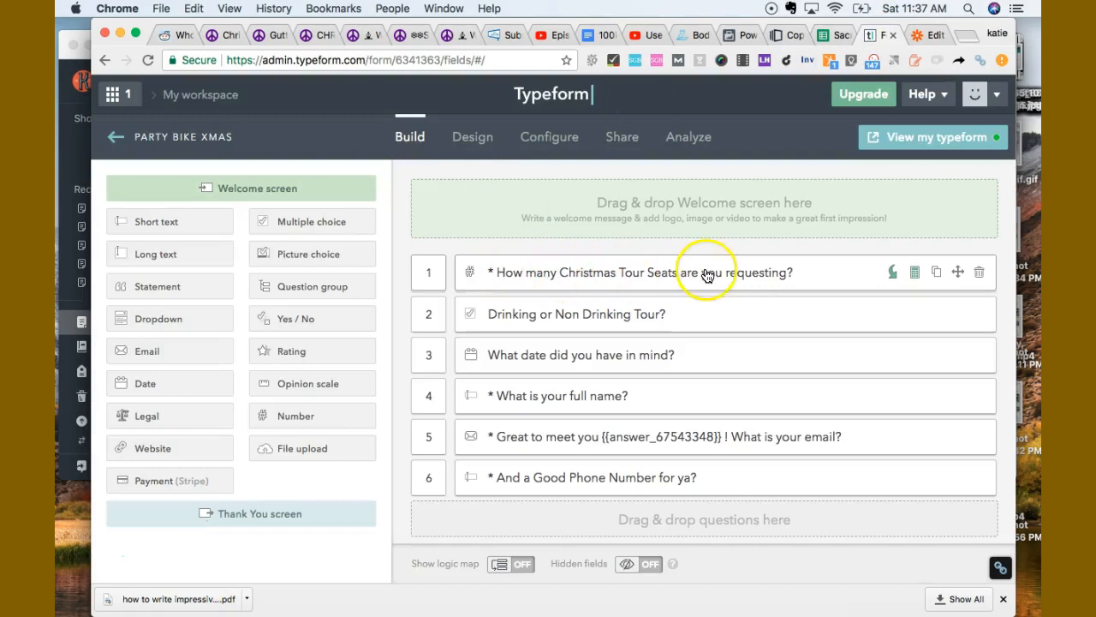
pyautogui.click(835, 35)
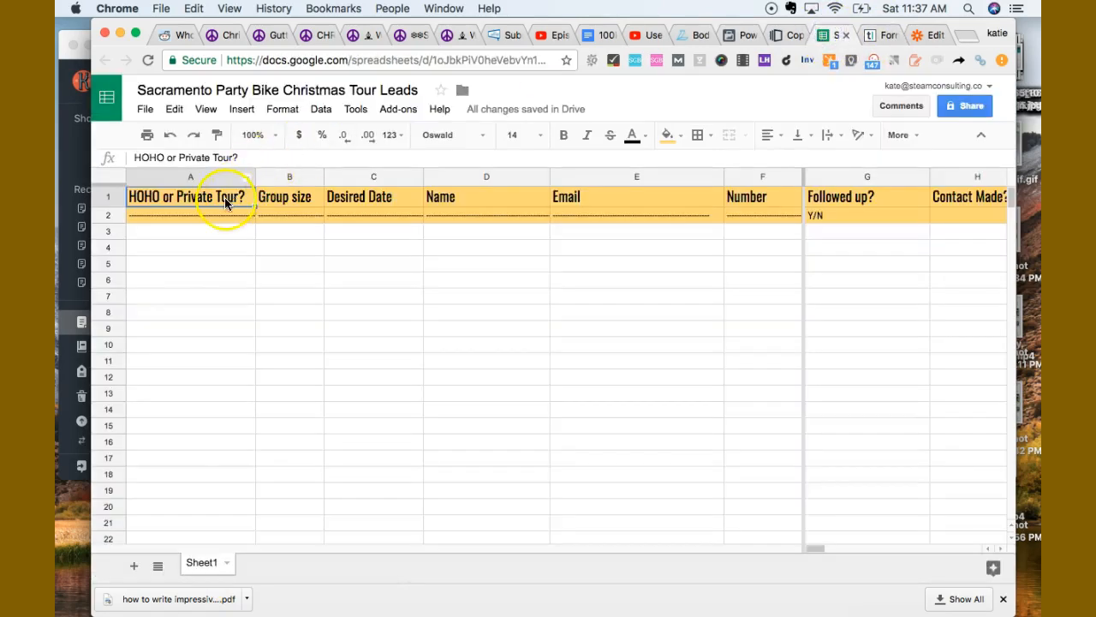
pyautogui.write('Seats req')
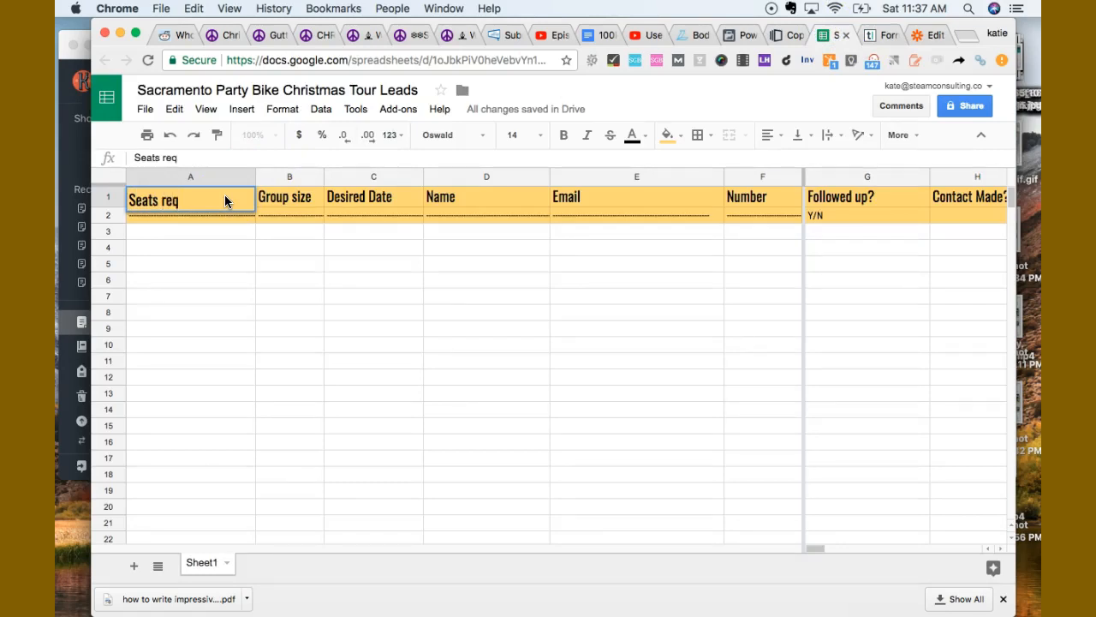
pyautogui.write('uested?')
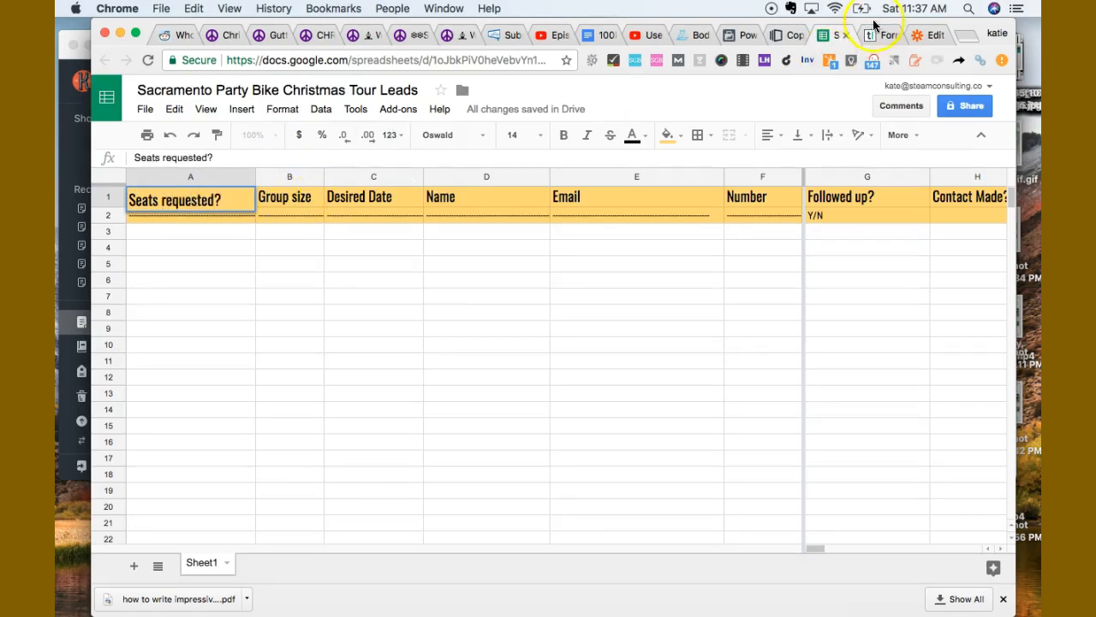
pyautogui.click(609, 248)
# - Enter a trial seat count of 8 in cell A5 and clear it again
pyautogui.click(205, 234)
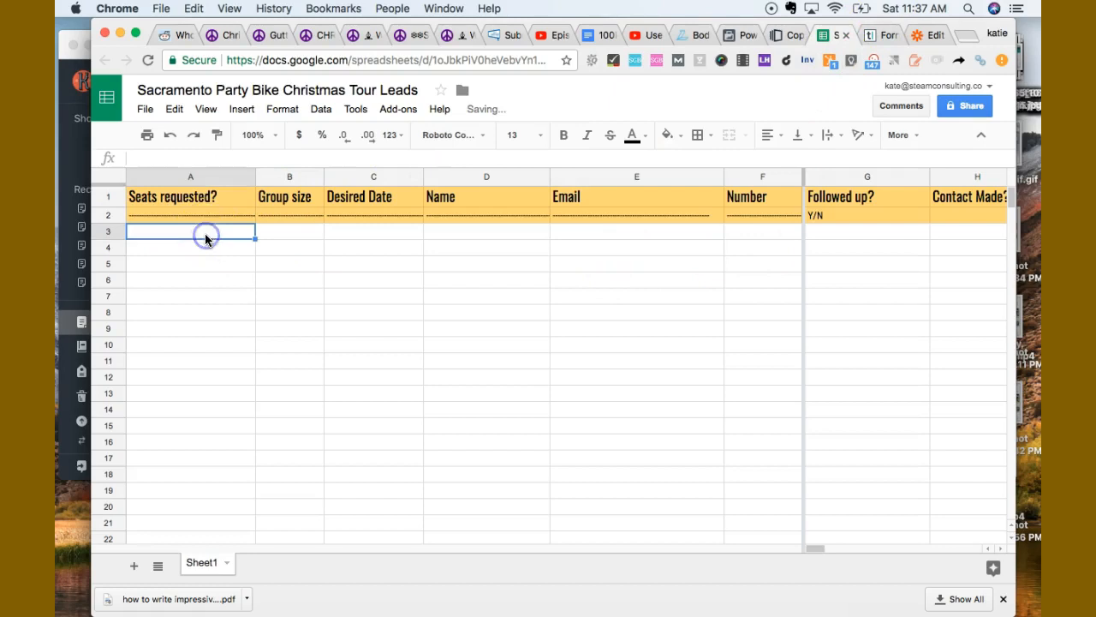
pyautogui.click(189, 271)
pyautogui.write('8')
pyautogui.click(269, 266)
pyautogui.click(238, 271)
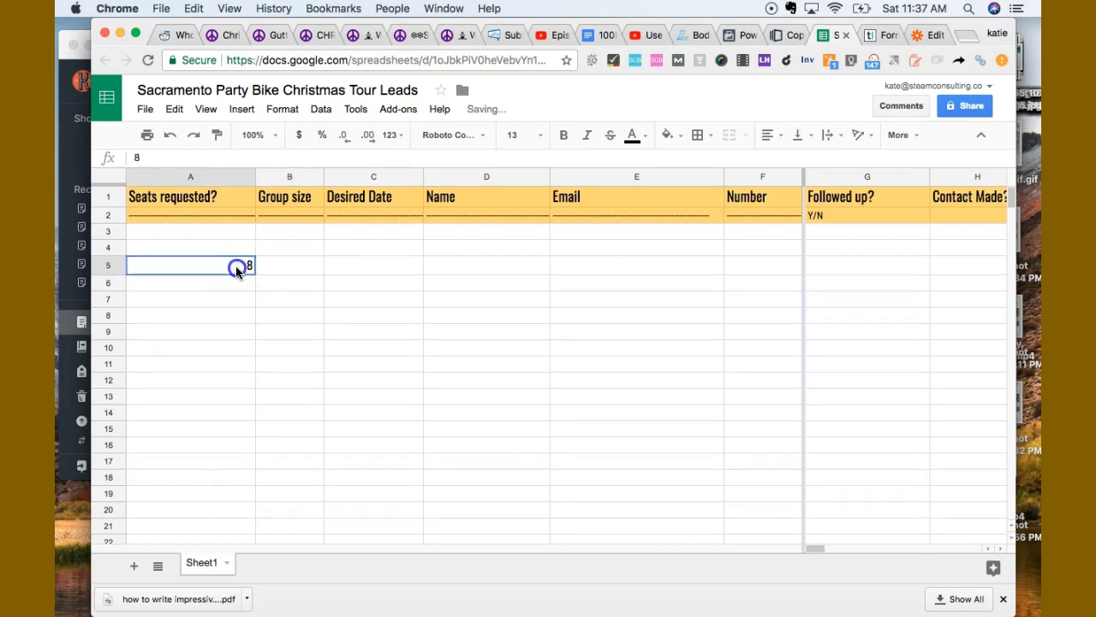
pyautogui.press('Delete')
pyautogui.click(561, 92)
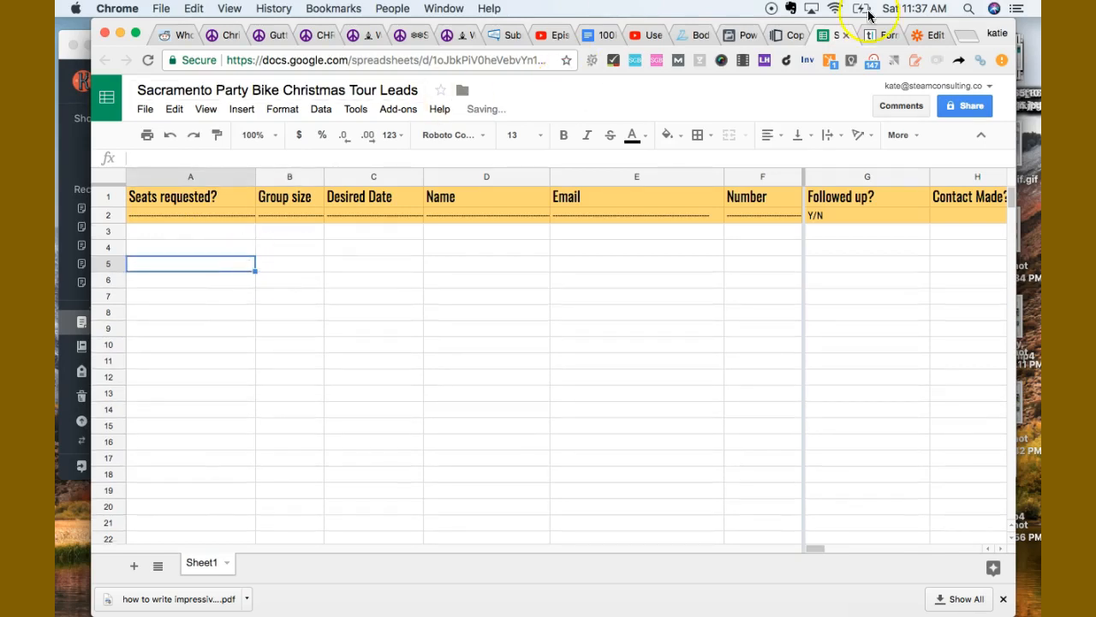
# - Rename header B1 to "Drinking or non?" to match the form's second question, and widen column B to fit it
pyautogui.click(877, 35)
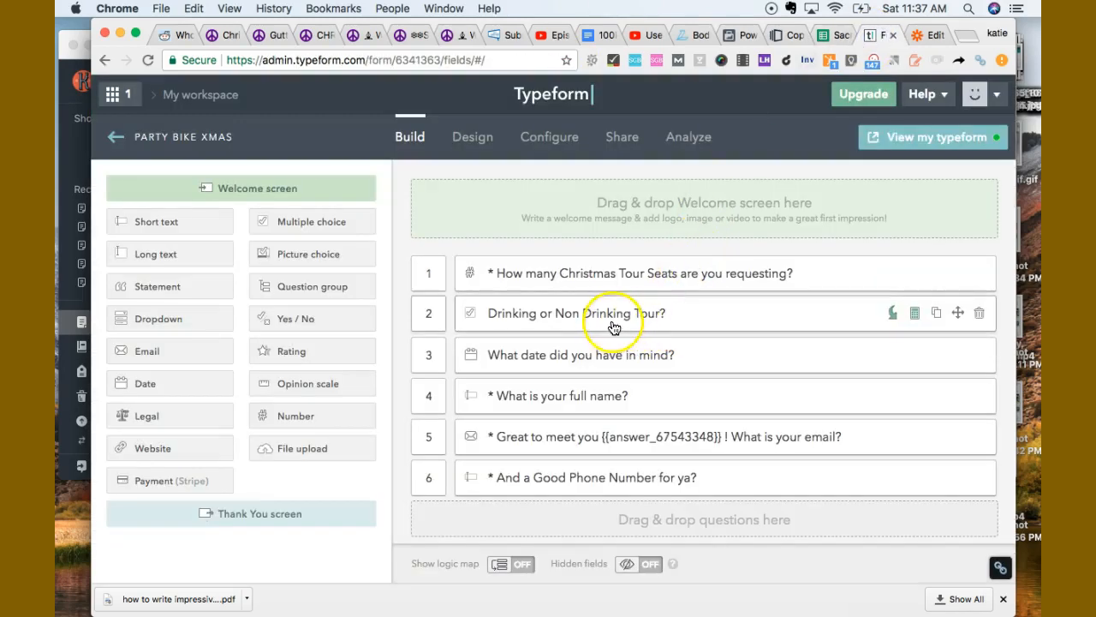
pyautogui.click(820, 37)
pyautogui.click(299, 197)
pyautogui.write('Drinking or')
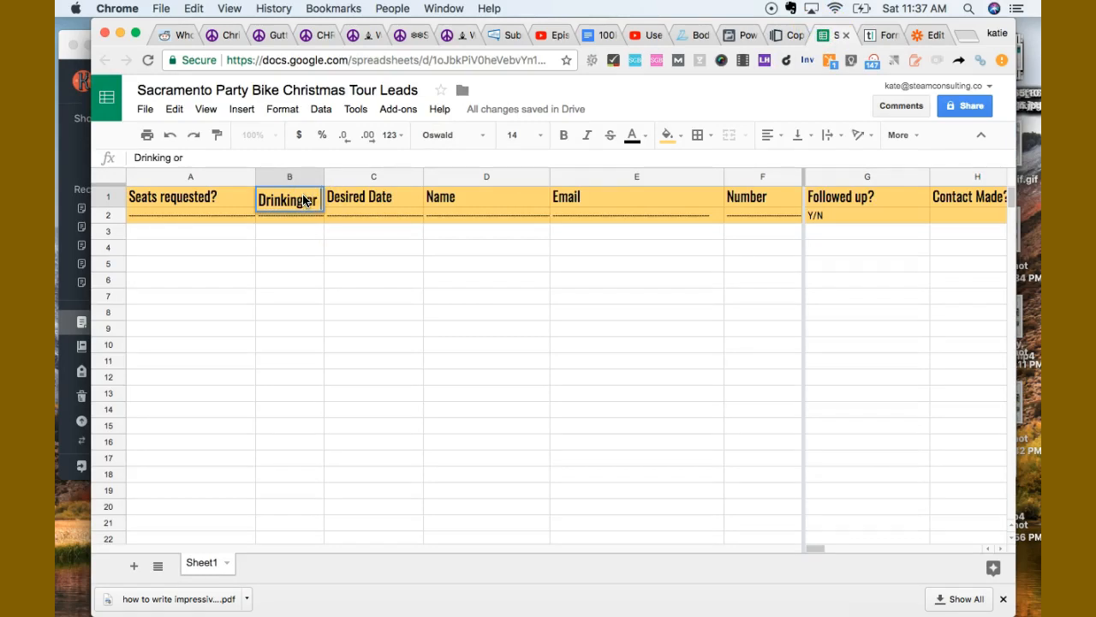
pyautogui.write('non')
pyautogui.click(306, 295)
pyautogui.moveTo(324, 176); pyautogui.dragTo(384, 177)
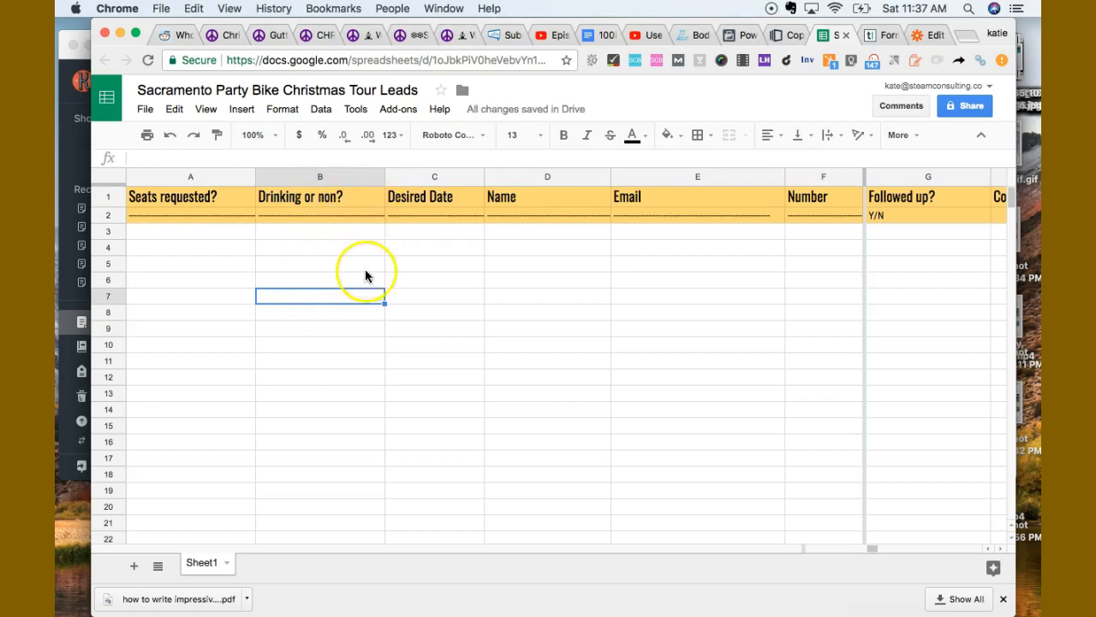
# - Compare the form's date, full name, email and phone questions with the remaining headers in the leads sheet
pyautogui.click(870, 35)
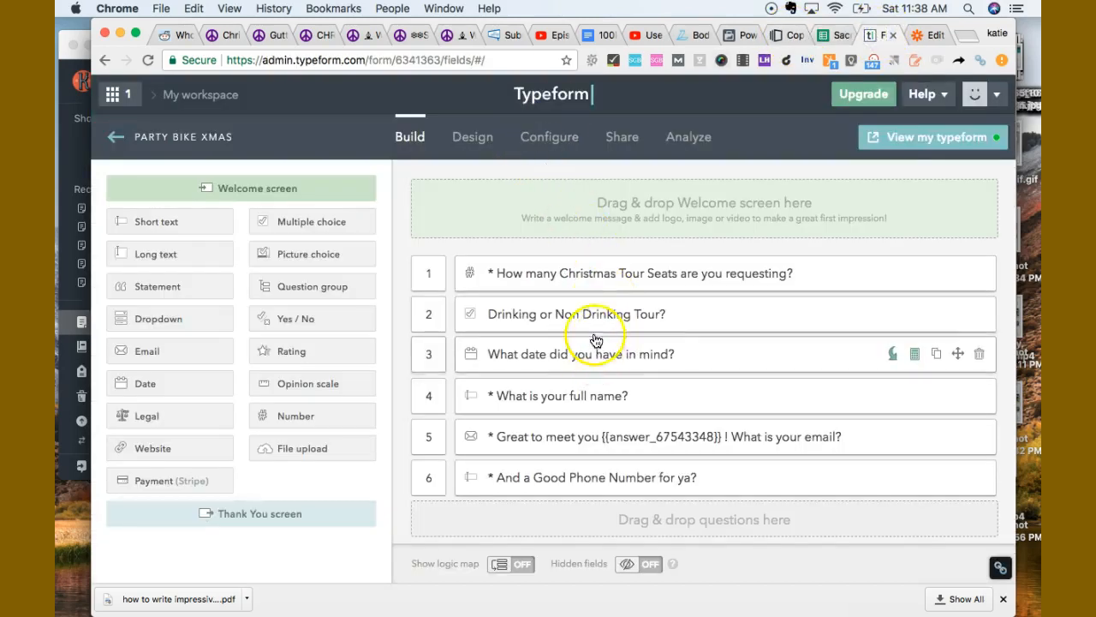
pyautogui.click(835, 35)
pyautogui.click(458, 200)
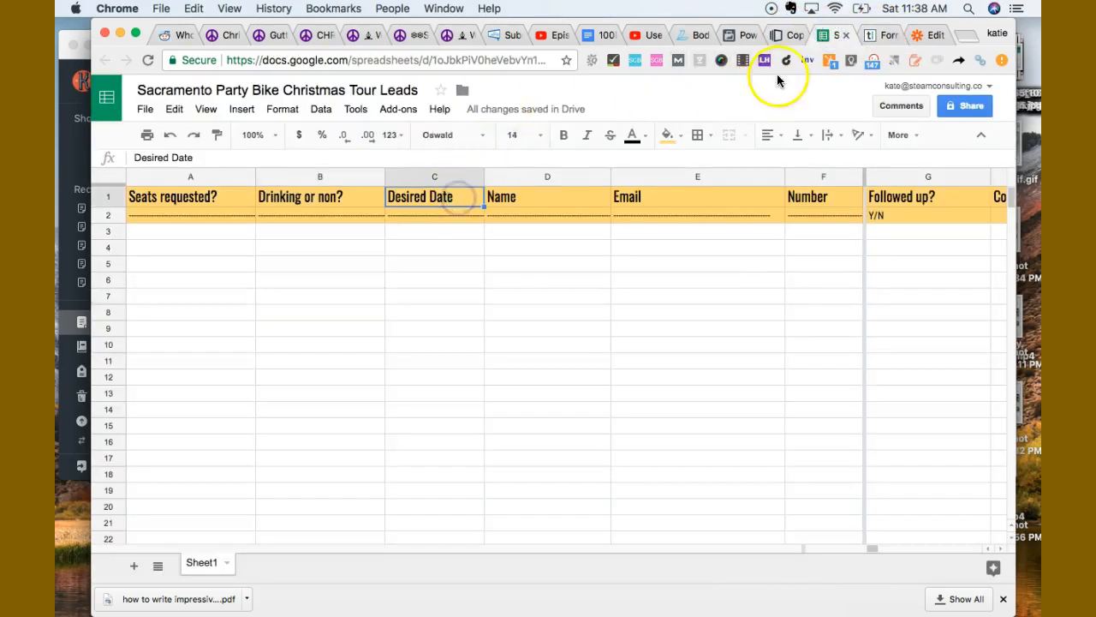
pyautogui.click(875, 34)
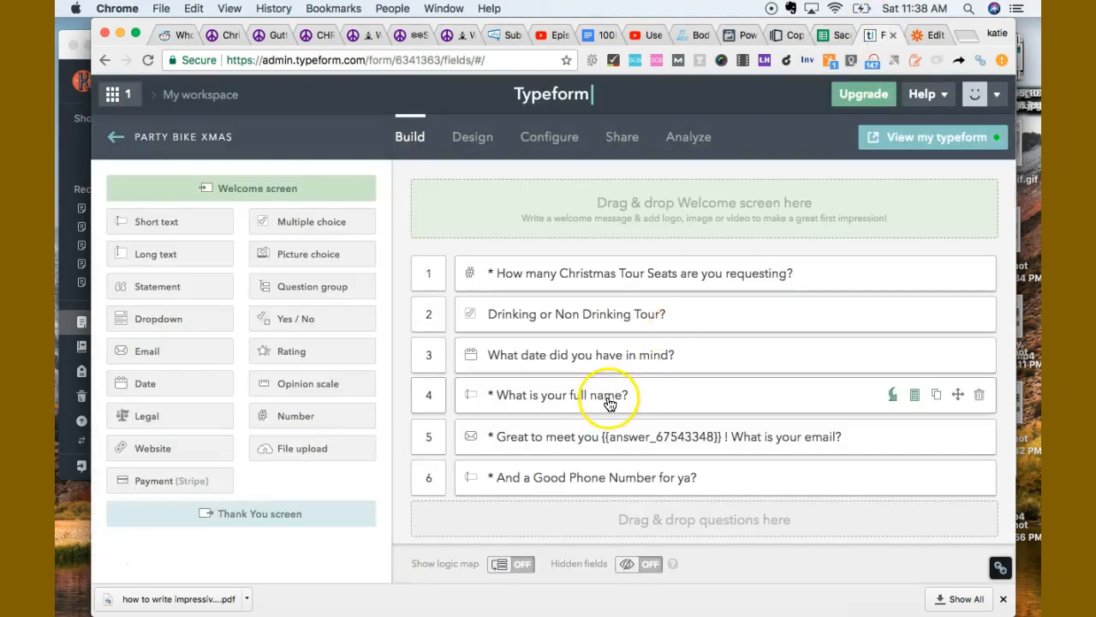
pyautogui.click(828, 35)
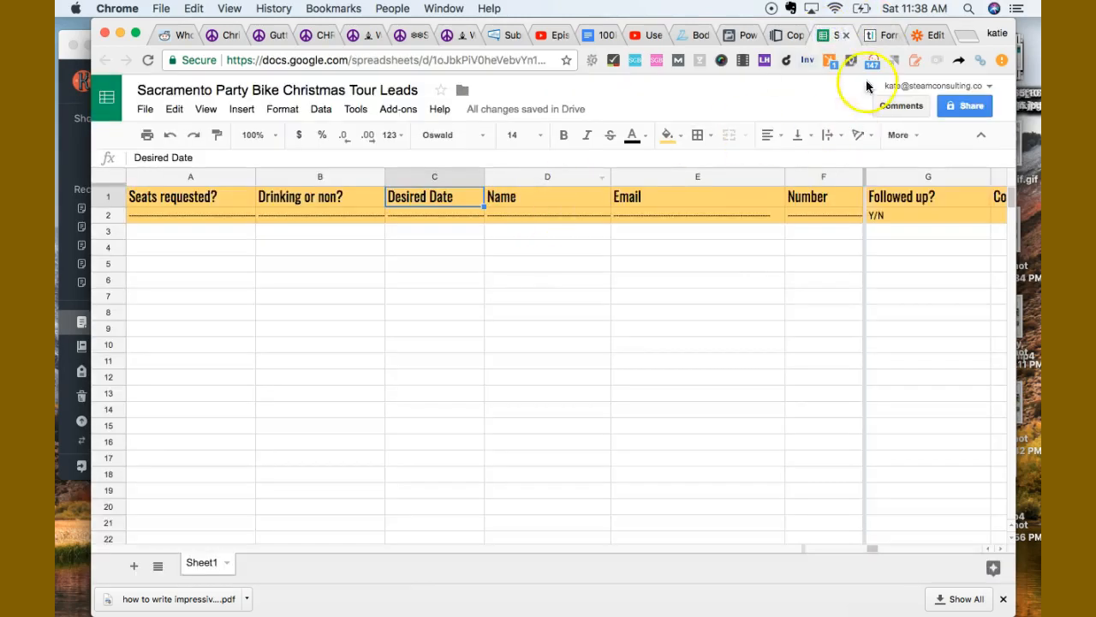
pyautogui.click(871, 36)
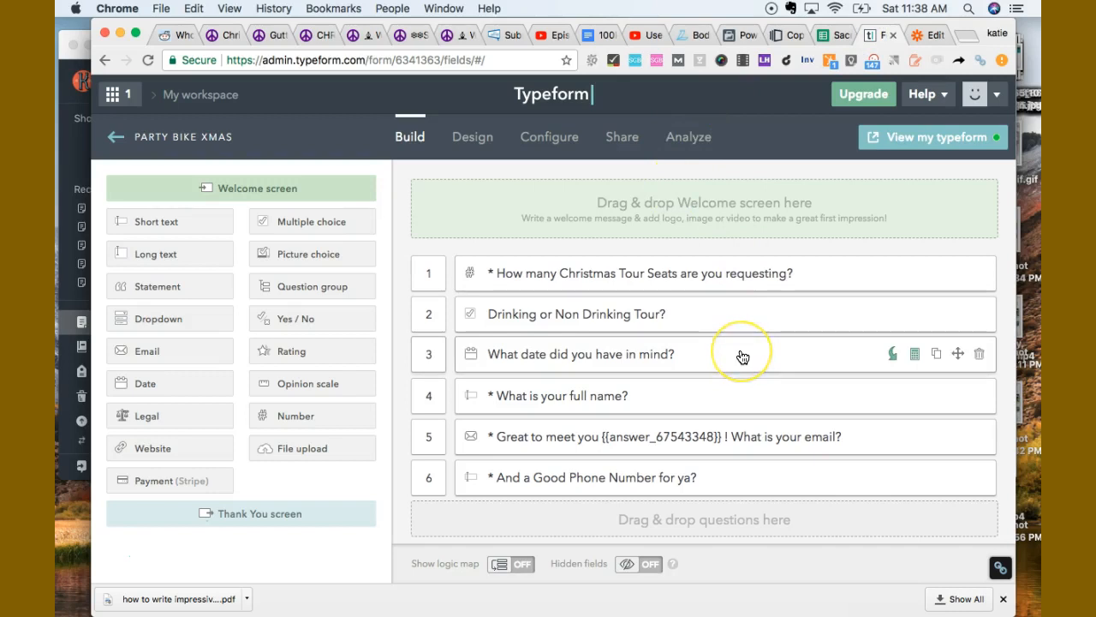
pyautogui.scroll(-1, 743, 357)
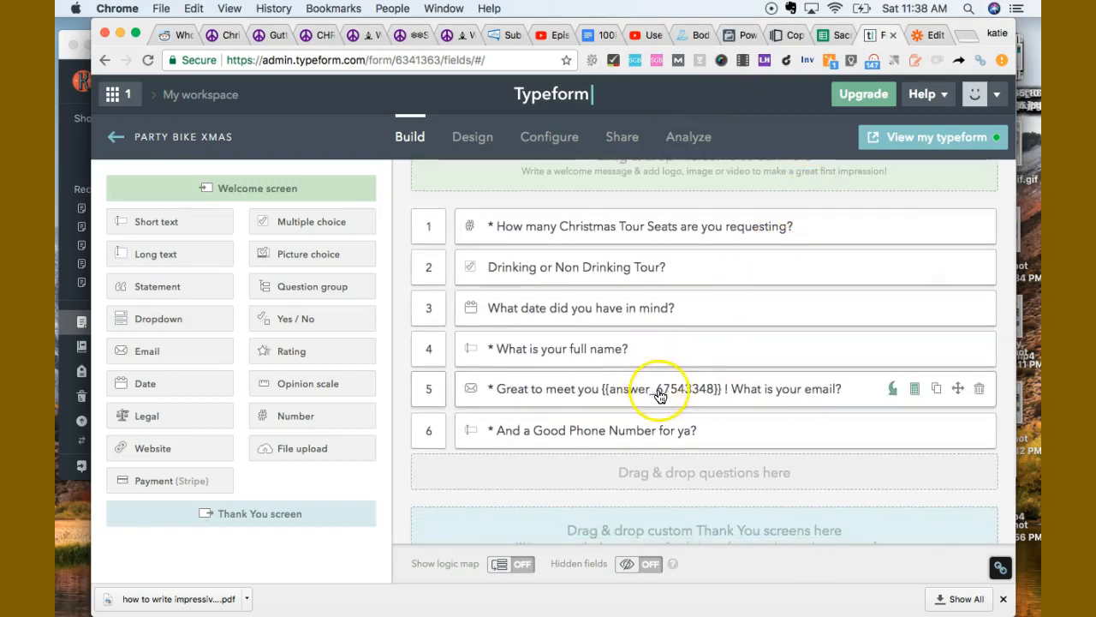
pyautogui.click(823, 37)
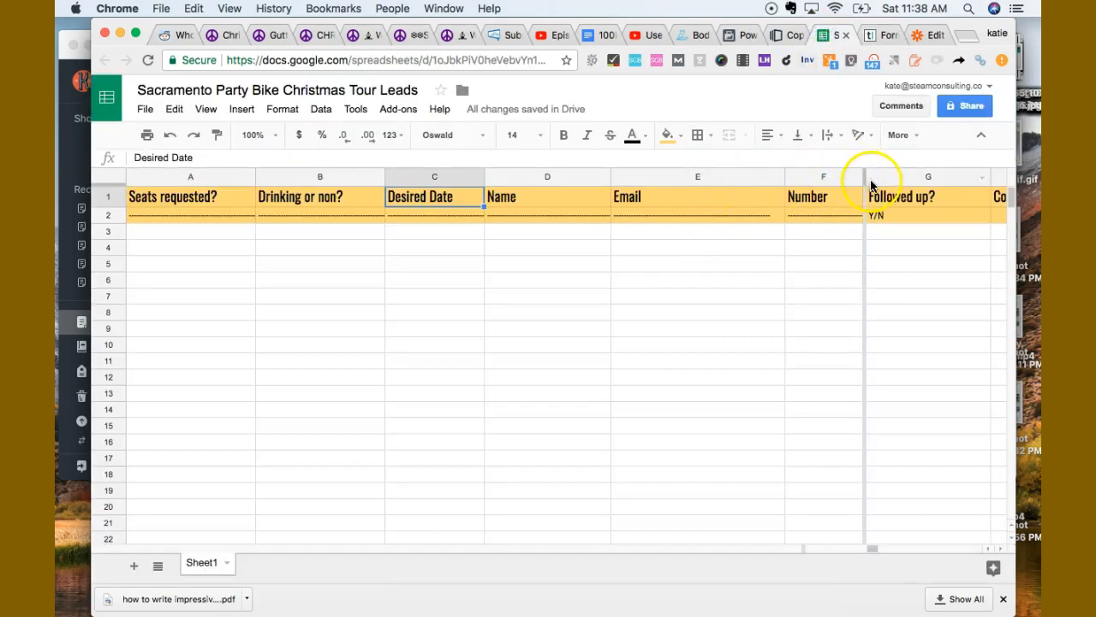
pyautogui.moveTo(863, 176); pyautogui.dragTo(894, 177)
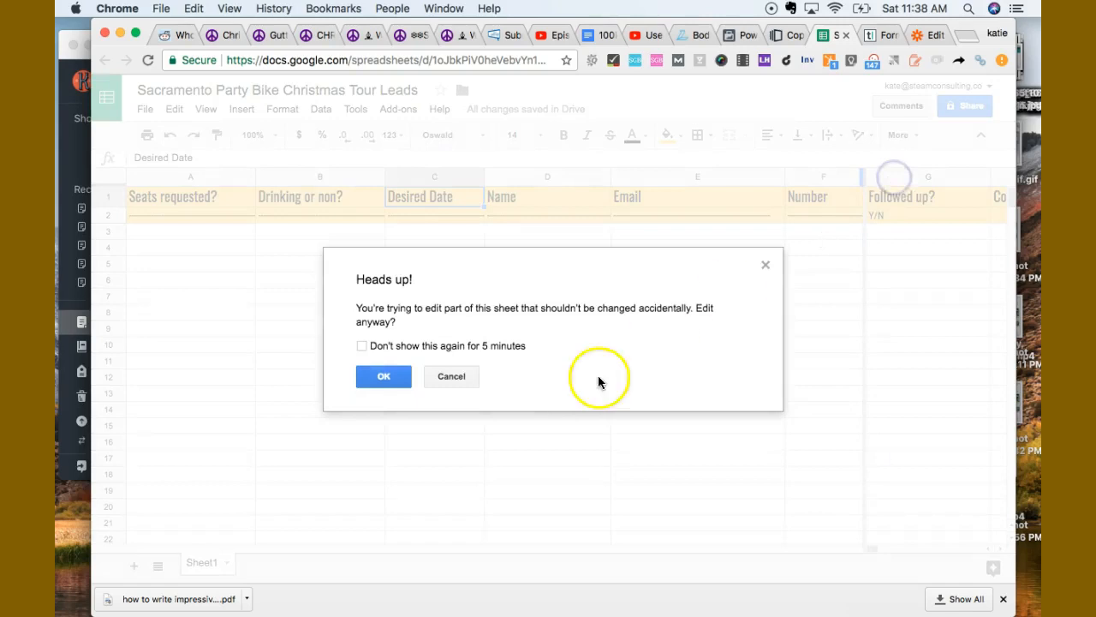
pyautogui.click(765, 267)
pyautogui.click(307, 301)
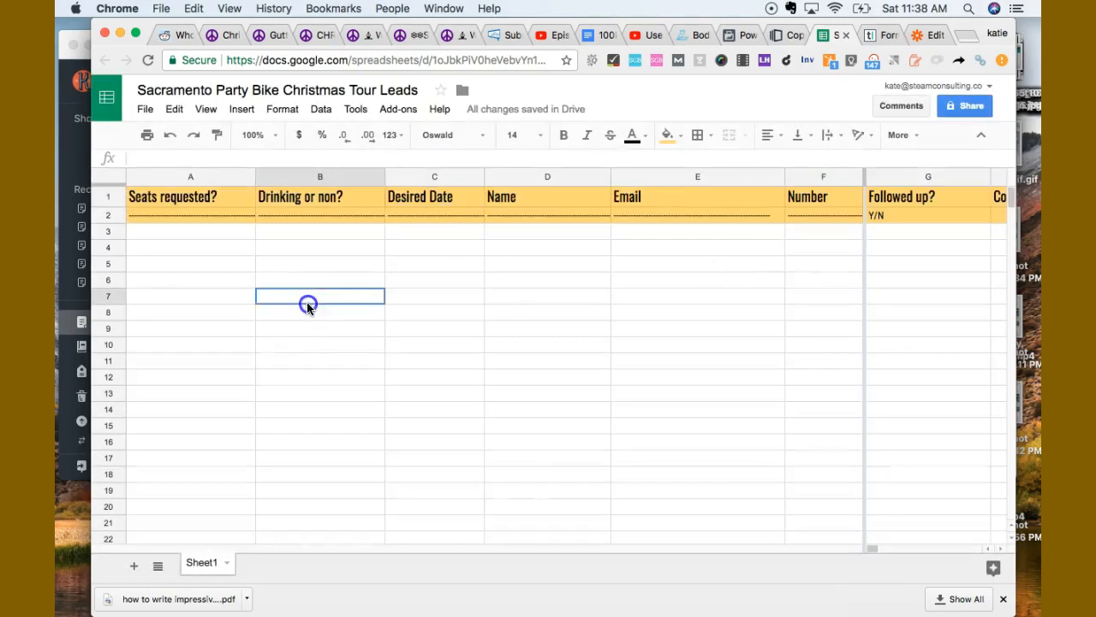
pyautogui.click(201, 251)
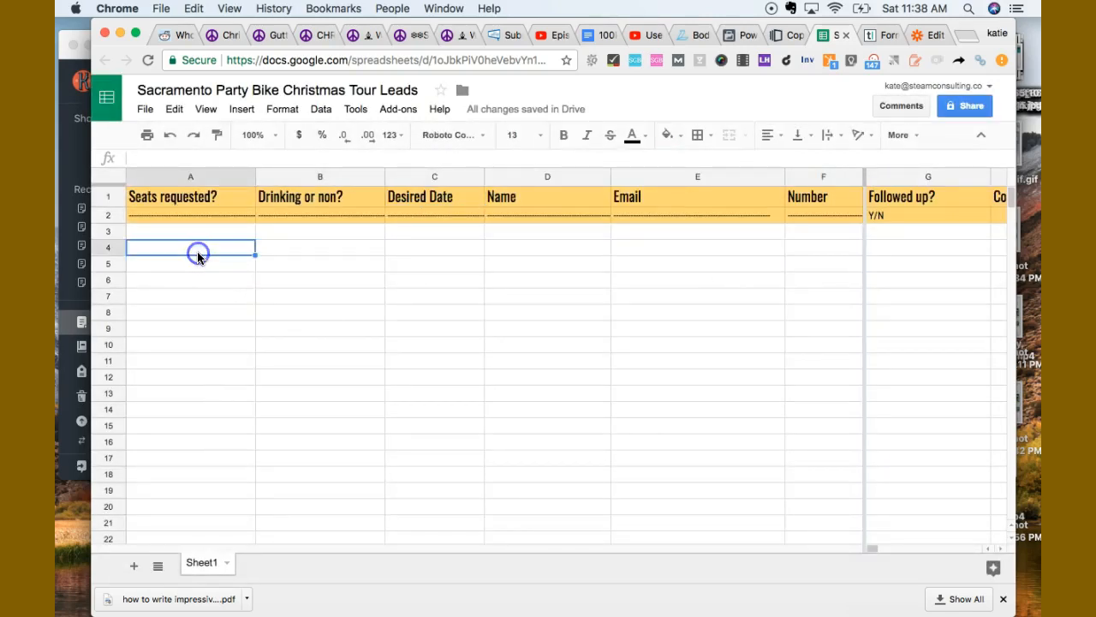
# - Back in the Zap, keep the connected Google Sheets account and choose the Sacramento Party Bike Christmas Tour Leads spreadsheet with worksheet Sheet1
pyautogui.click(932, 39)
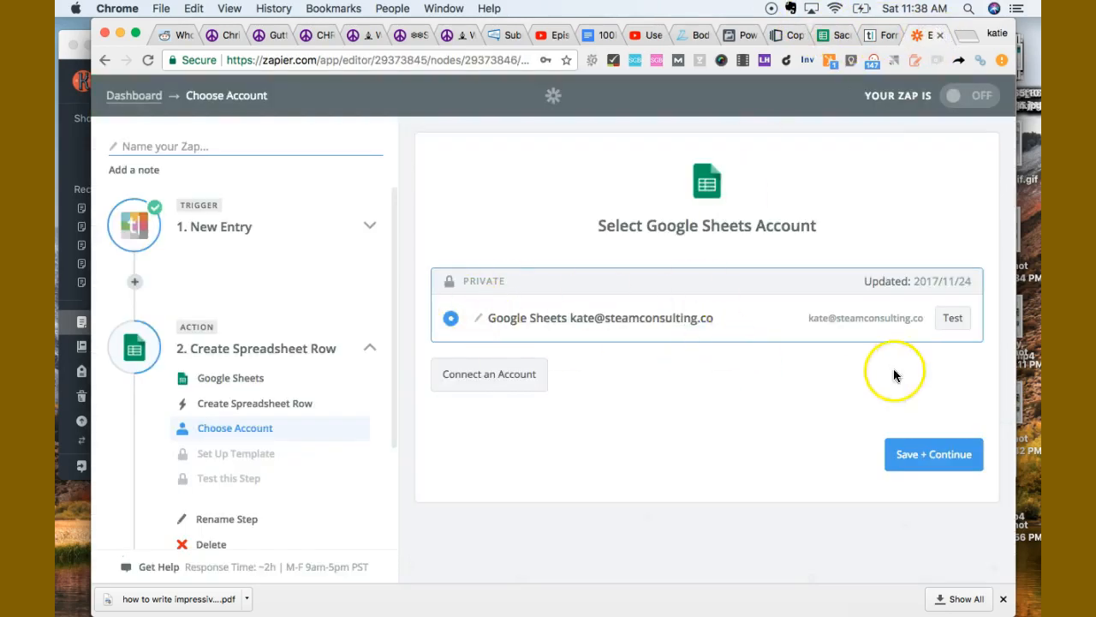
pyautogui.click(925, 451)
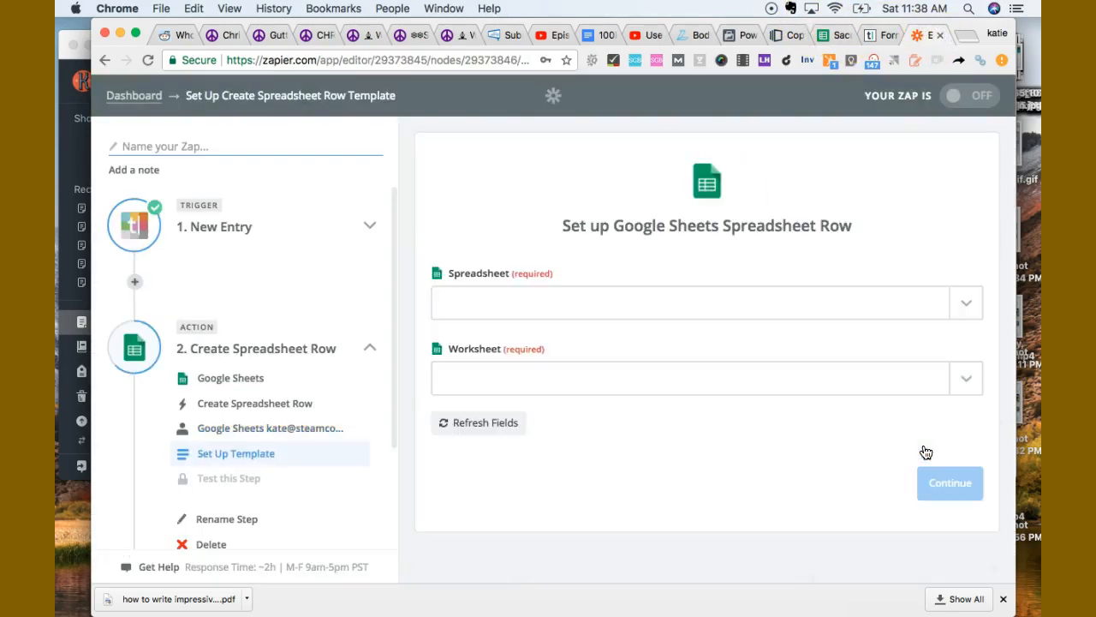
pyautogui.click(975, 310)
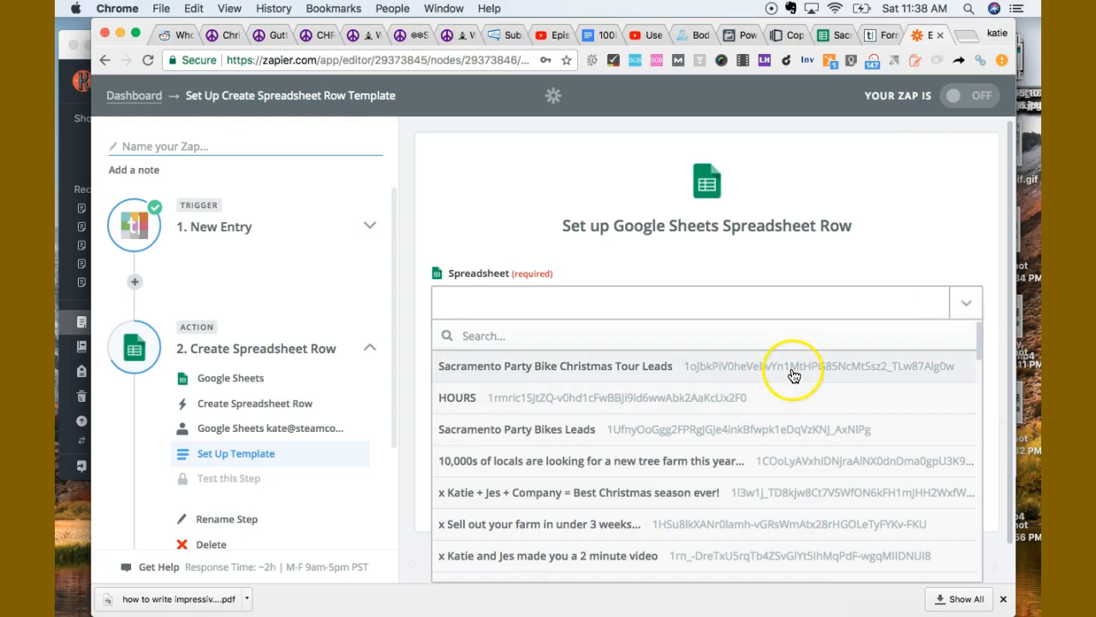
pyautogui.click(663, 377)
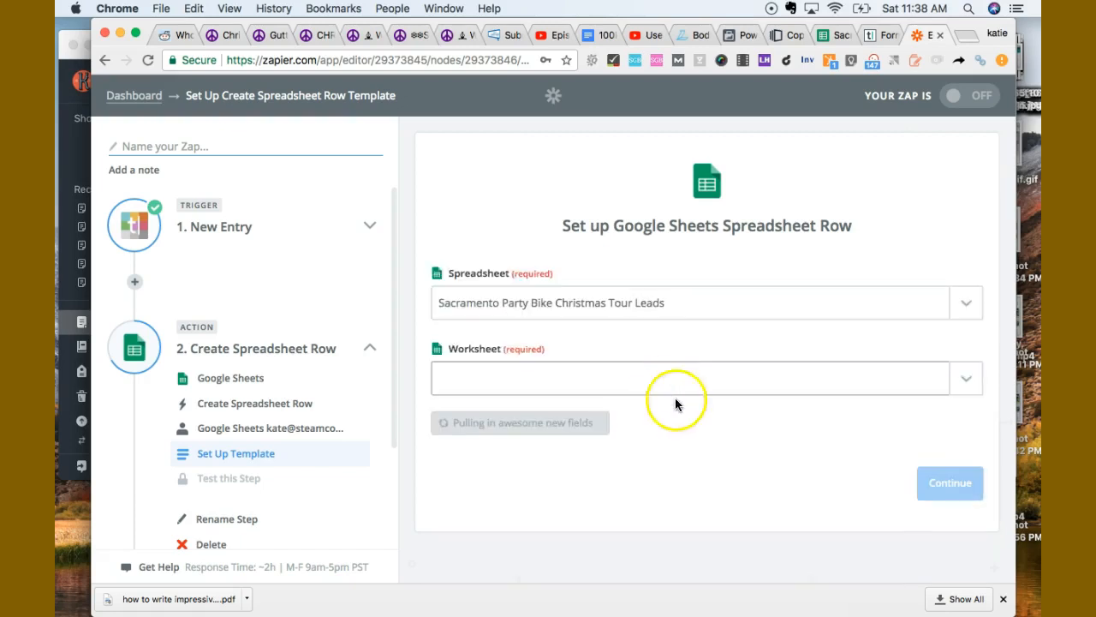
pyautogui.click(969, 390)
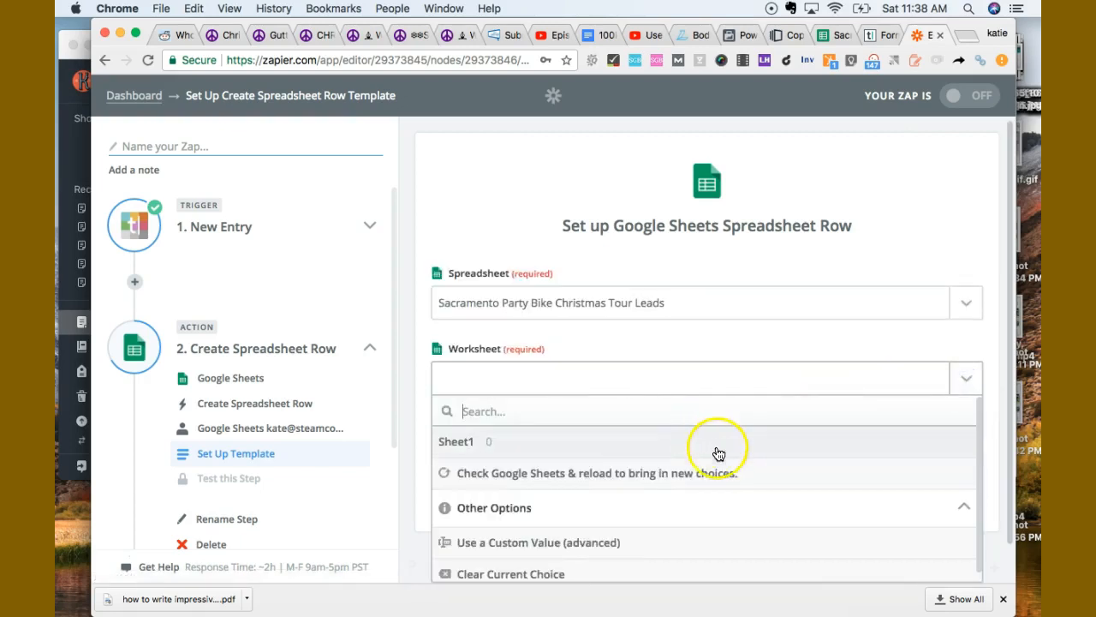
pyautogui.click(708, 455)
pyautogui.click(833, 34)
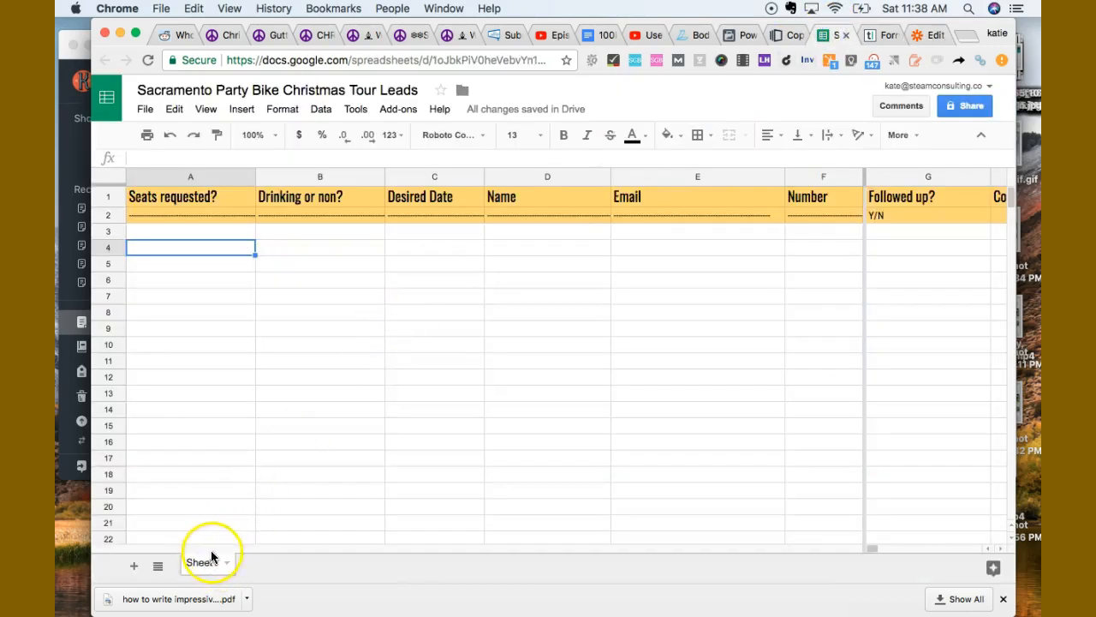
pyautogui.click(924, 35)
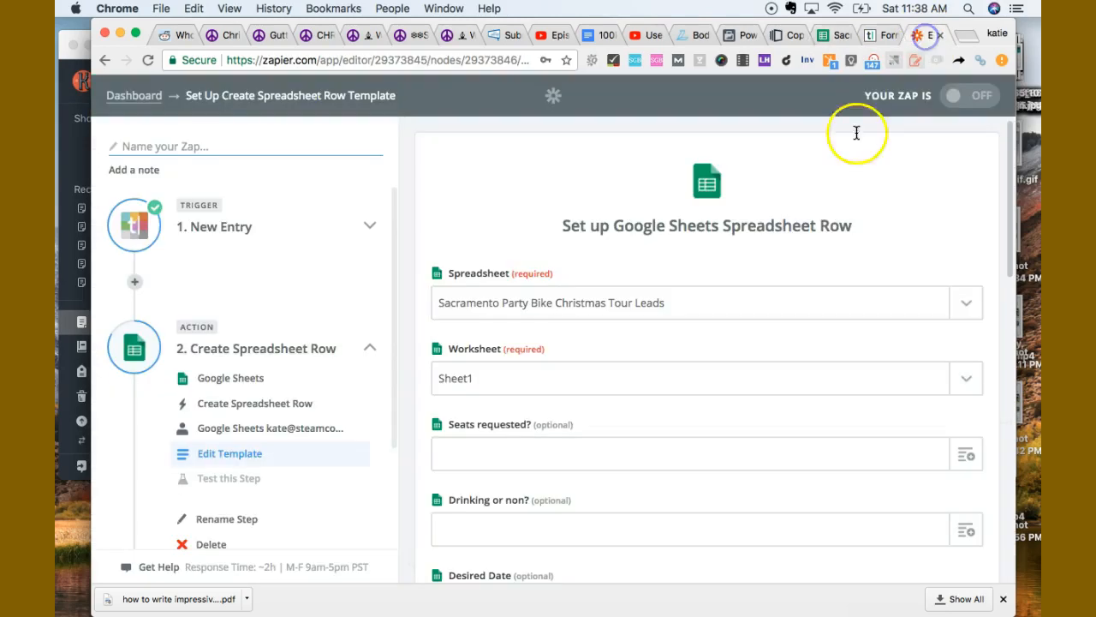
# - Map the Seats requested? column to the form answer "How Many Christmas Tour Seats Are You Requesting?", checking the sheet headers and form questions
pyautogui.scroll(-3, 805, 310)
pyautogui.click(967, 301)
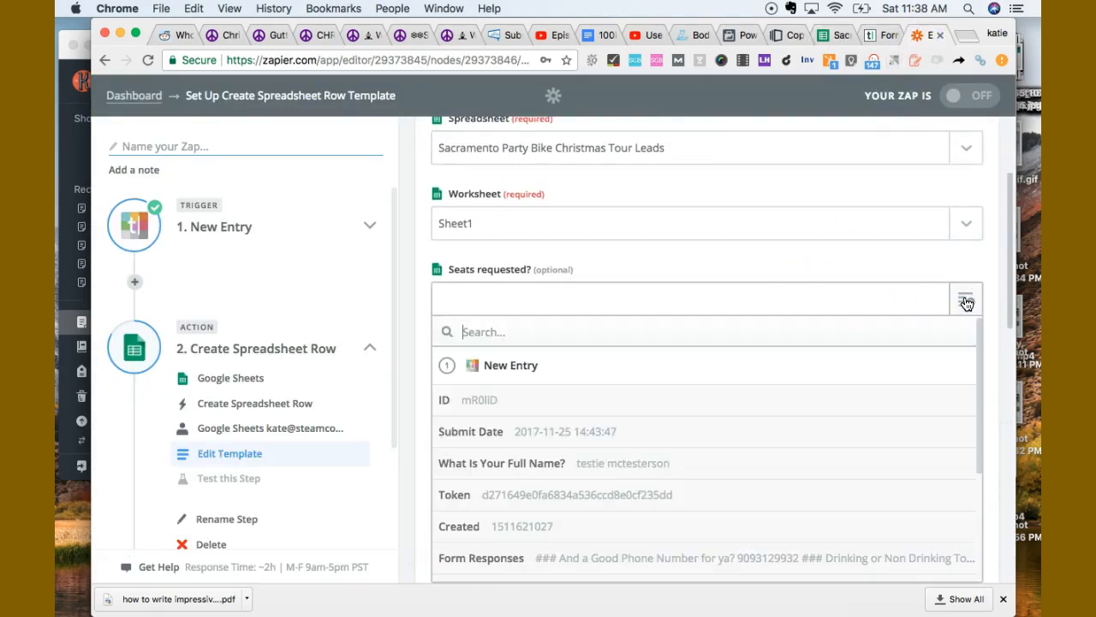
pyautogui.scroll(-3, 735, 445)
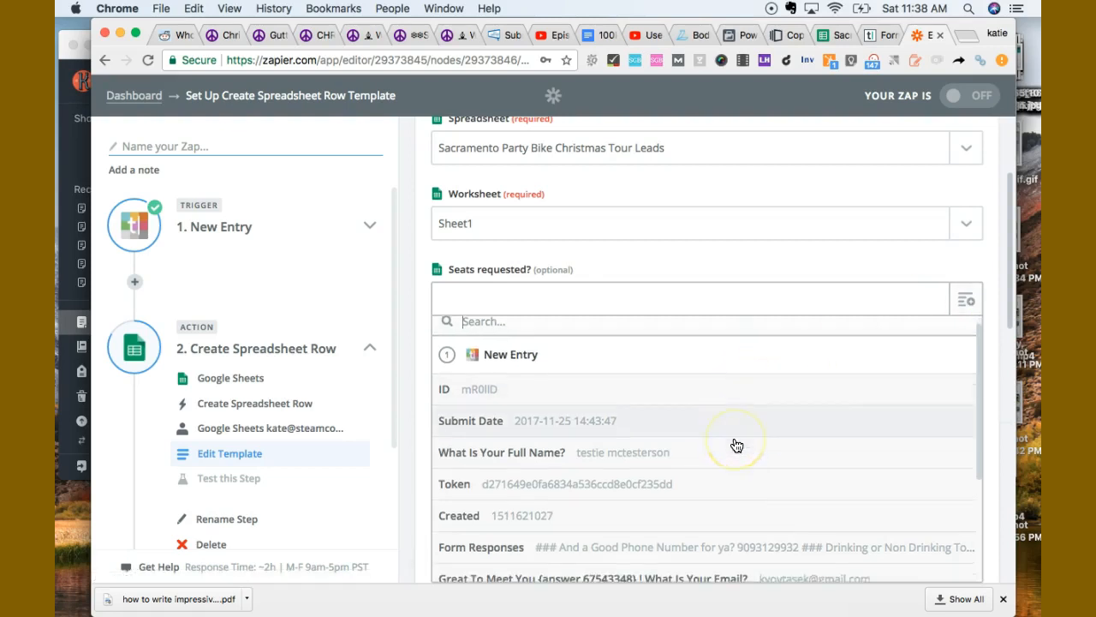
pyautogui.scroll(-2, 735, 445)
pyautogui.click(734, 428)
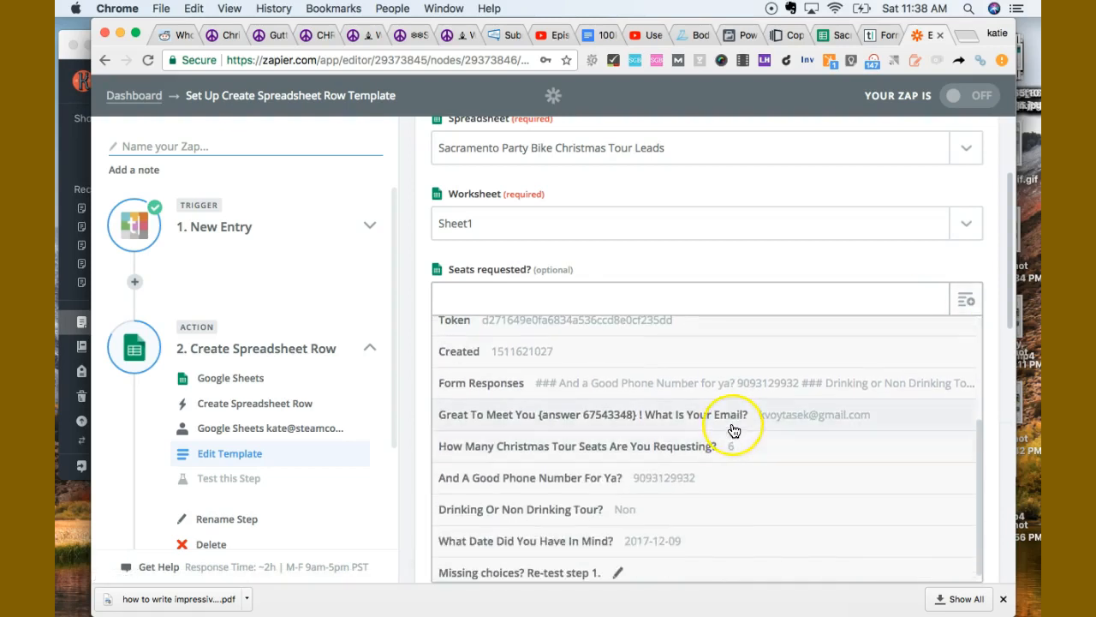
pyautogui.click(823, 36)
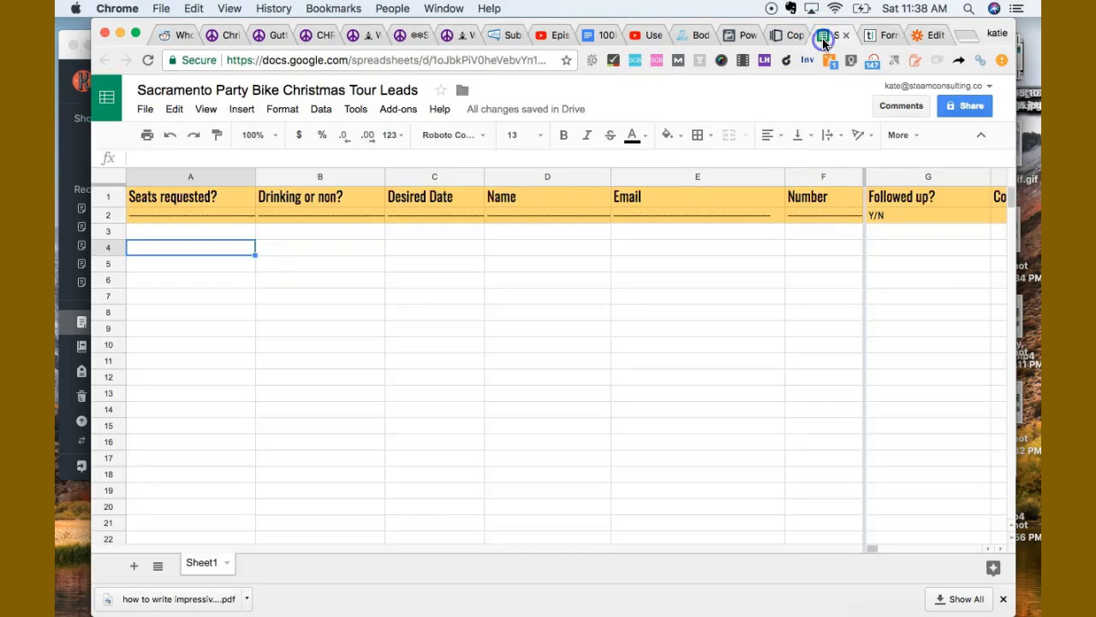
pyautogui.click(880, 36)
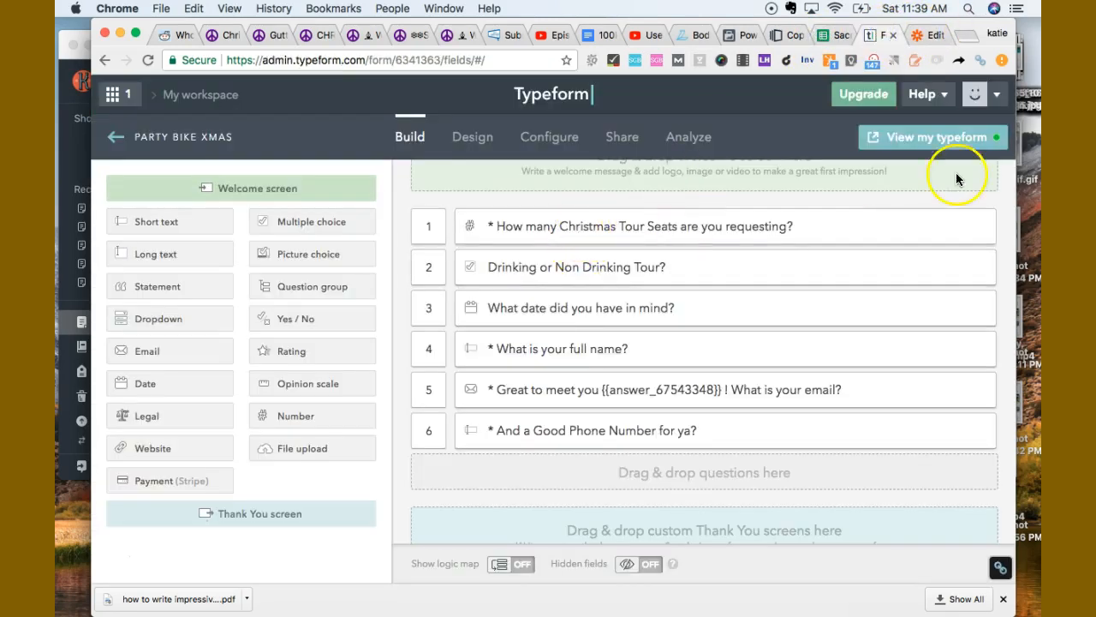
pyautogui.click(928, 36)
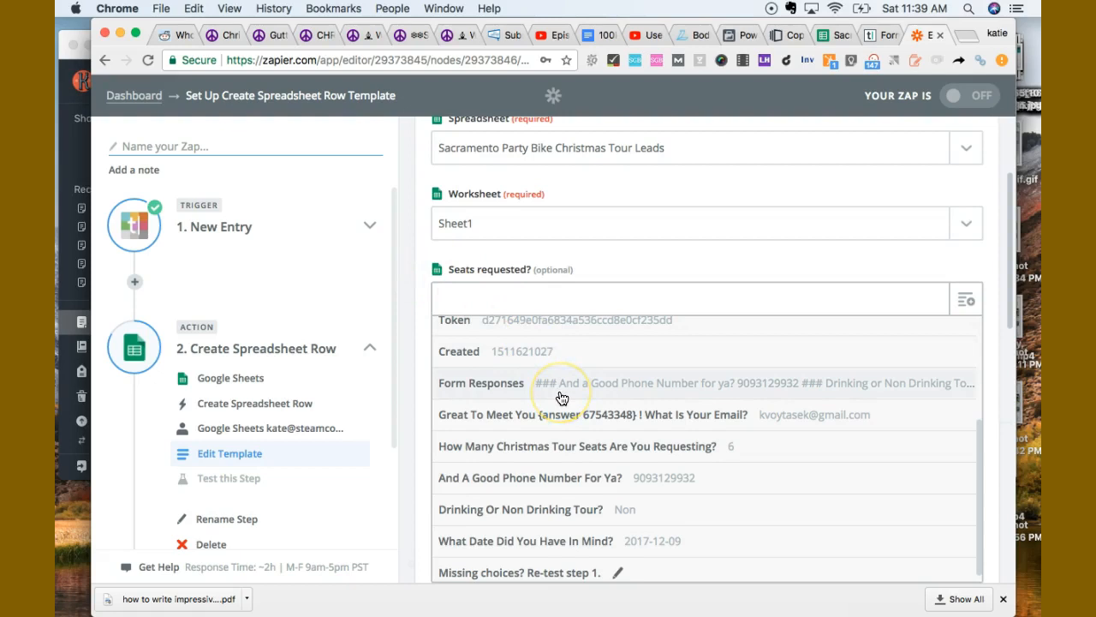
pyautogui.scroll(-1, 560, 398)
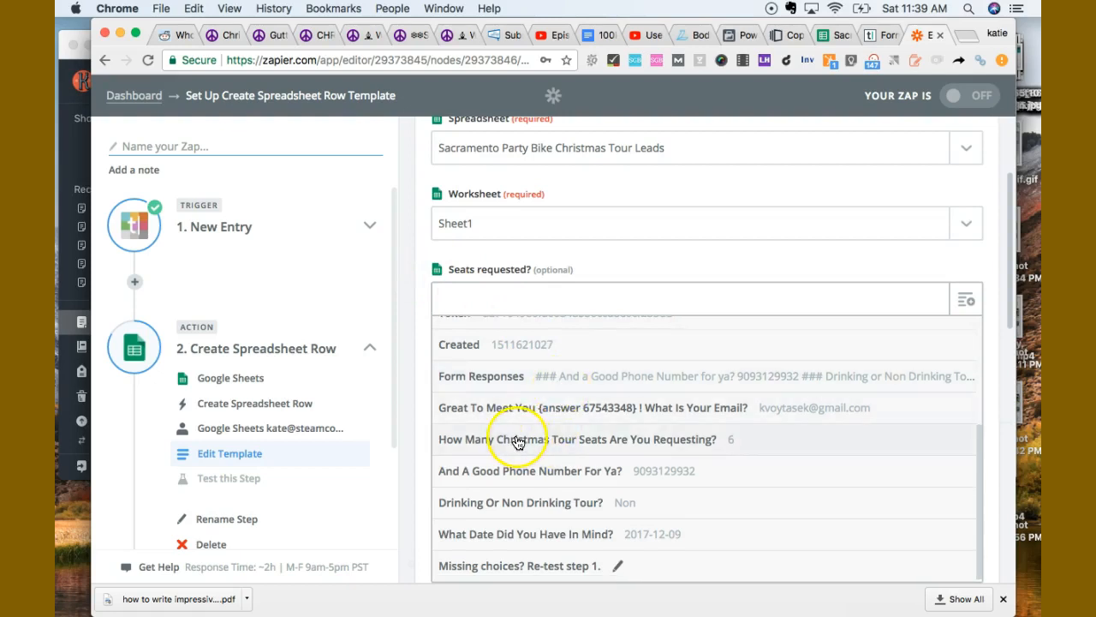
pyautogui.click(698, 448)
pyautogui.click(612, 329)
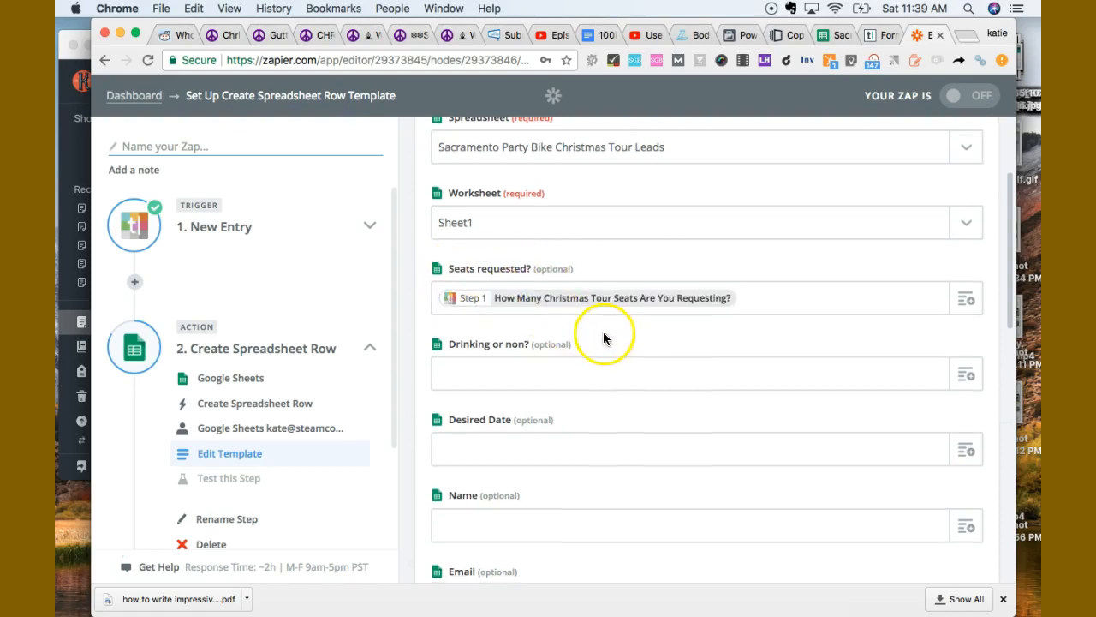
# - Map the Drinking or non? column to the form answer "Drinking Or Non Drinking Tour?"
pyautogui.scroll(-1, 604, 338)
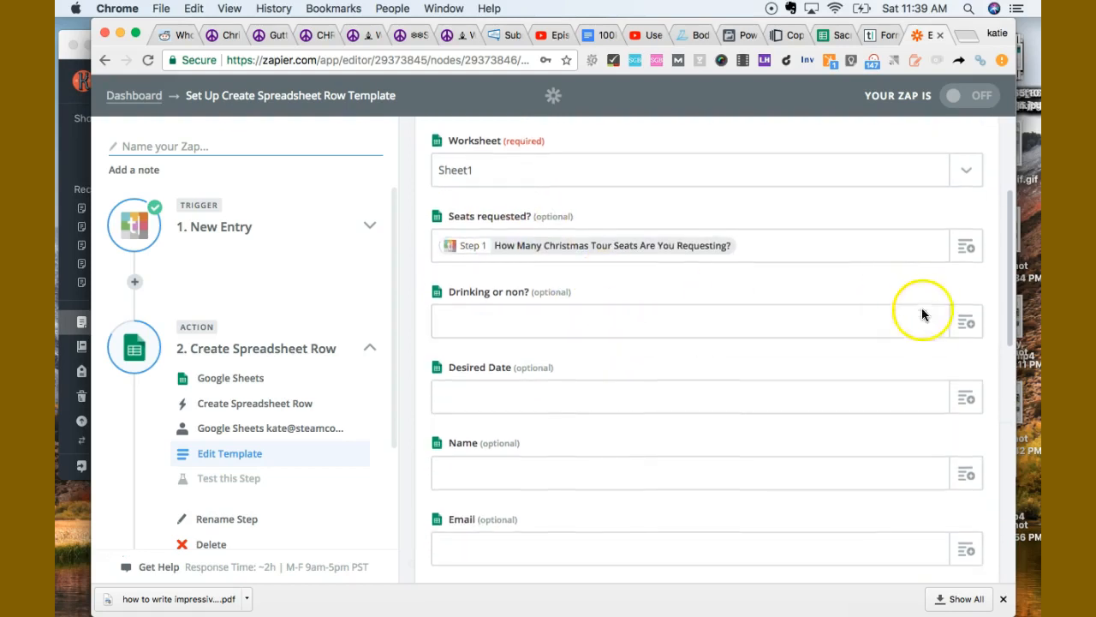
pyautogui.click(969, 323)
pyautogui.scroll(-5, 765, 502)
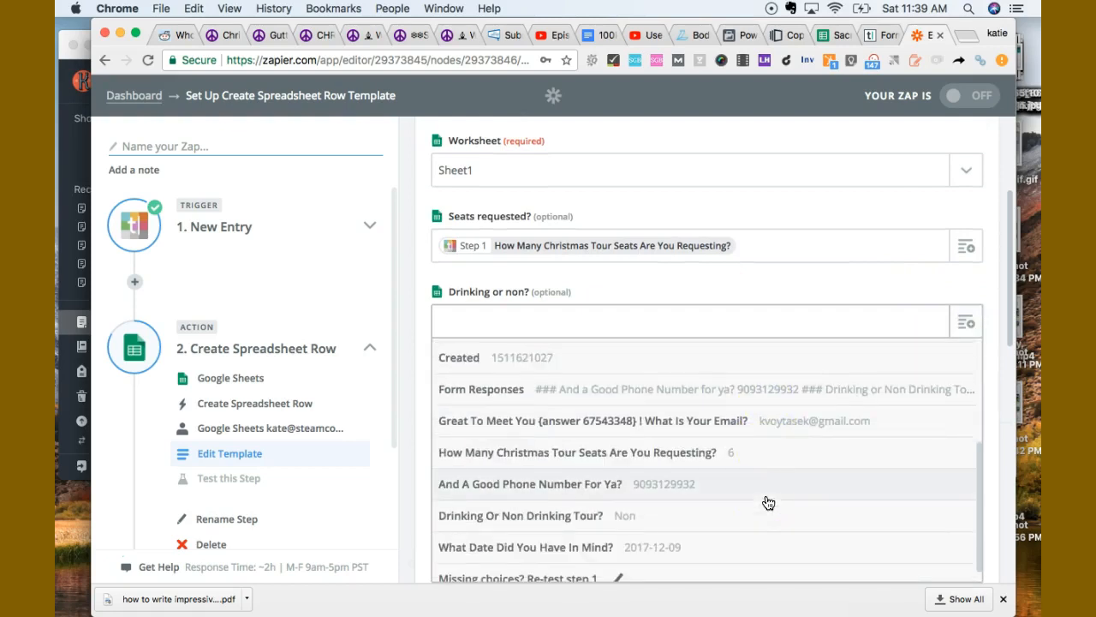
pyautogui.click(759, 502)
pyautogui.click(852, 431)
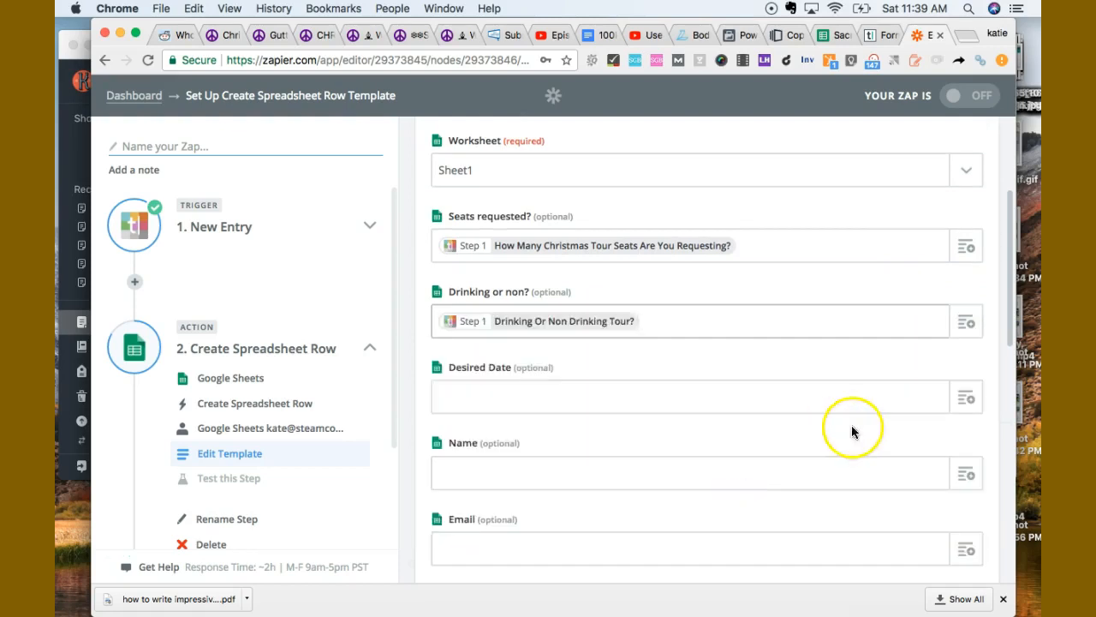
# - Map the Desired Date column to the form answer "What Date Did You Have In Mind?"
pyautogui.click(969, 401)
pyautogui.scroll(-3, 707, 484)
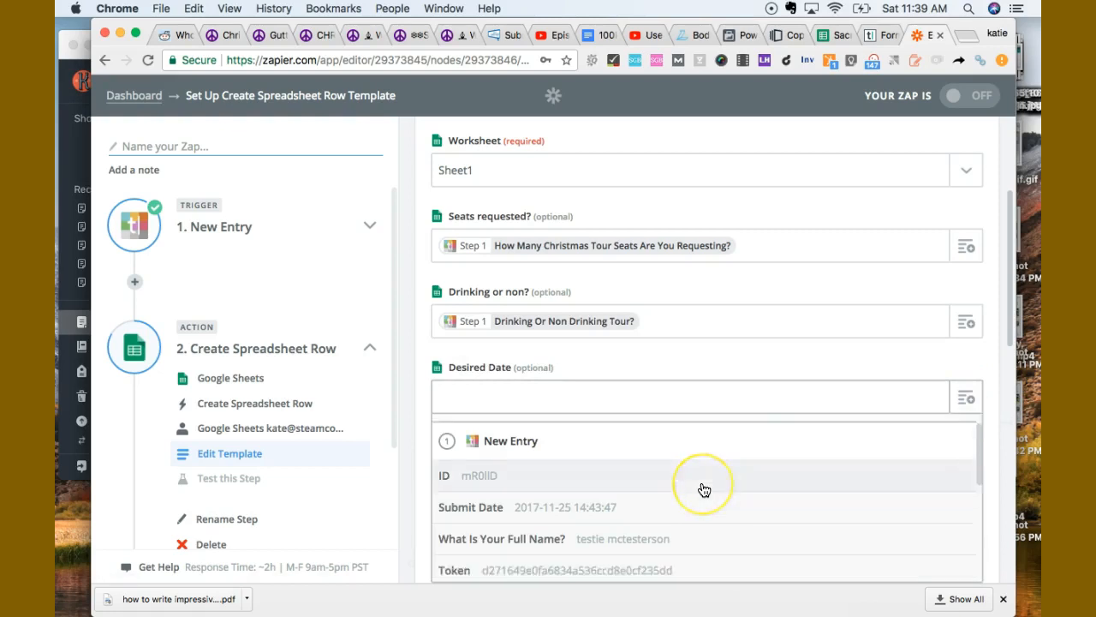
pyautogui.scroll(-3, 704, 490)
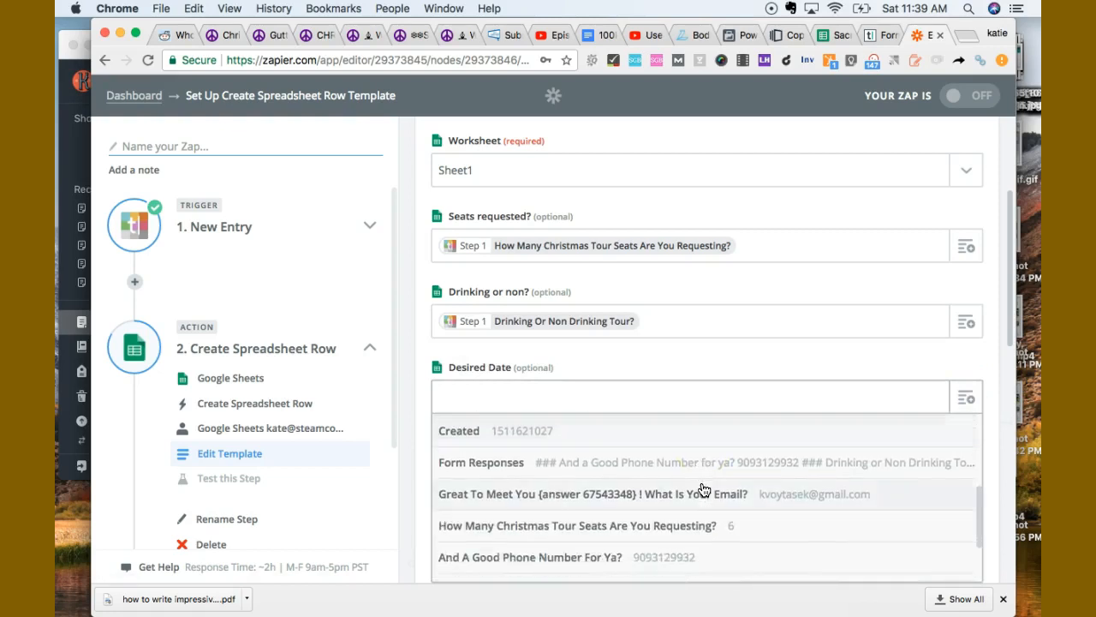
pyautogui.scroll(-1, 678, 527)
pyautogui.click(677, 525)
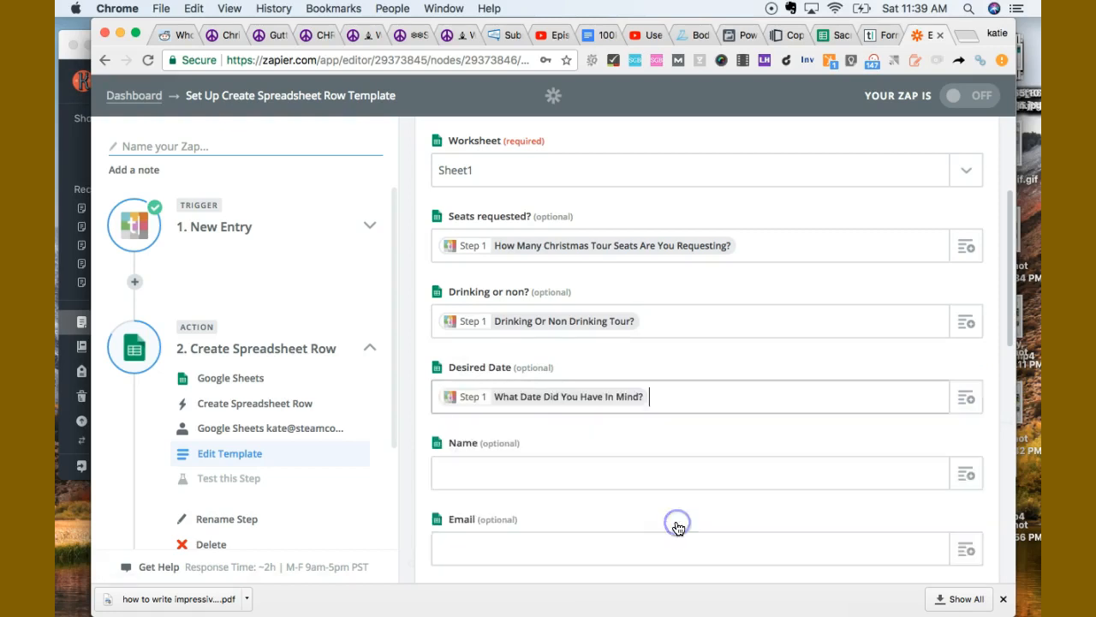
# - Map the Name column to the form answer "What Is Your Full Name?"
pyautogui.click(968, 477)
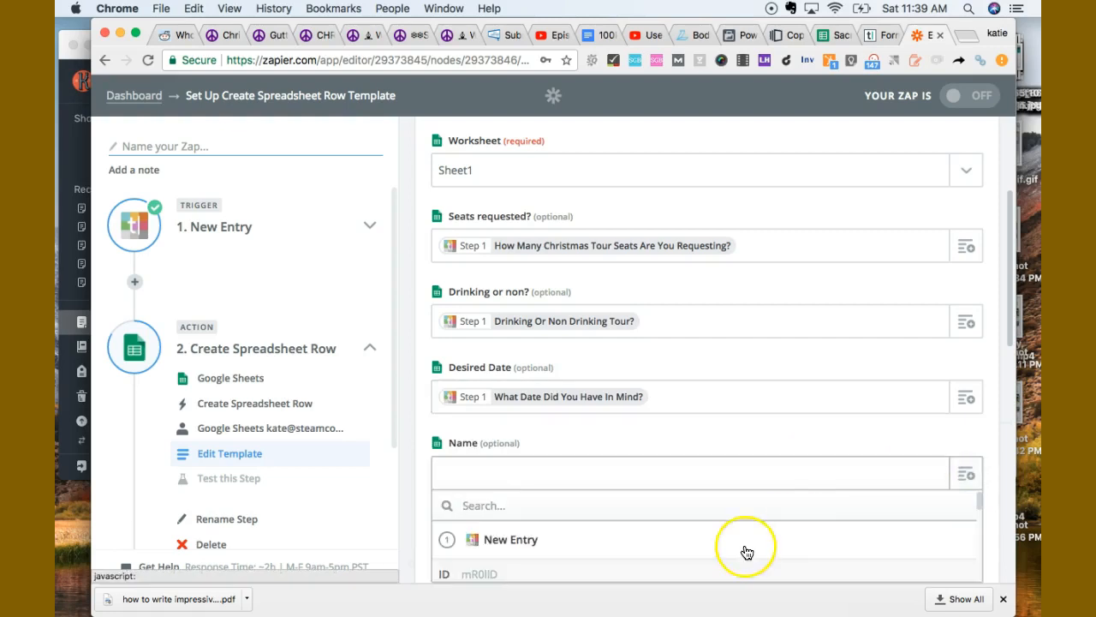
pyautogui.scroll(-5, 746, 552)
pyautogui.scroll(-1, 747, 553)
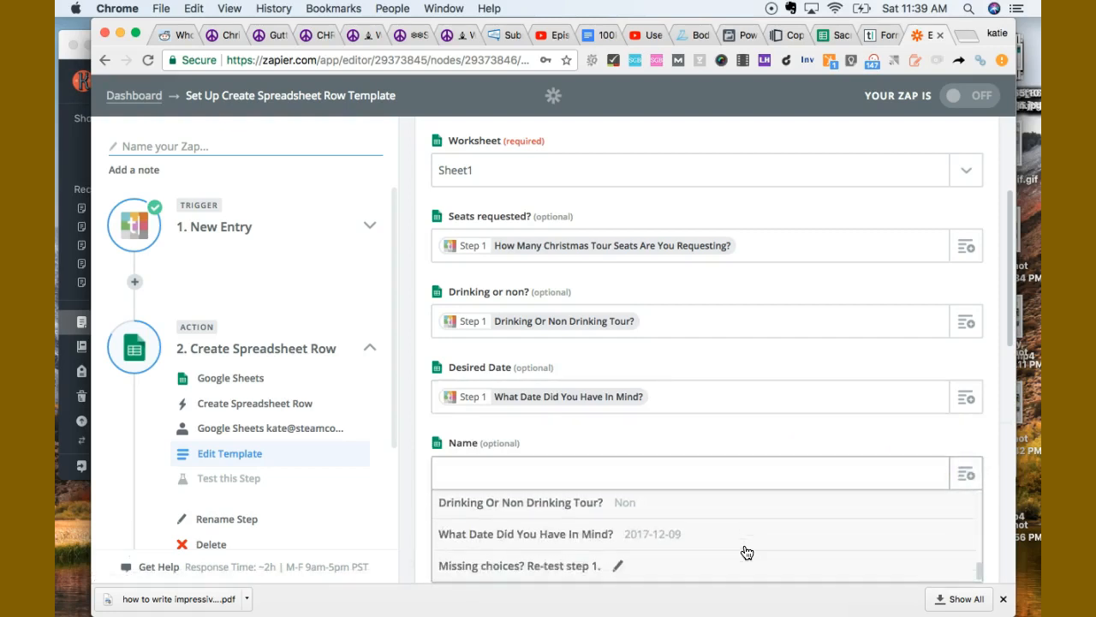
pyautogui.scroll(-2, 748, 400)
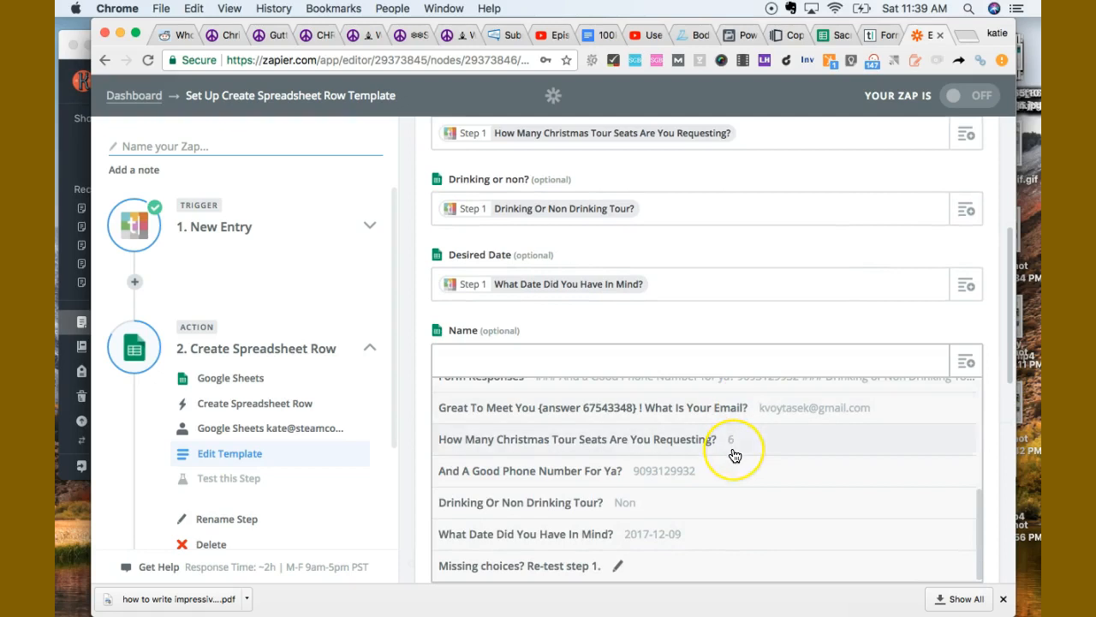
pyautogui.scroll(4, 728, 455)
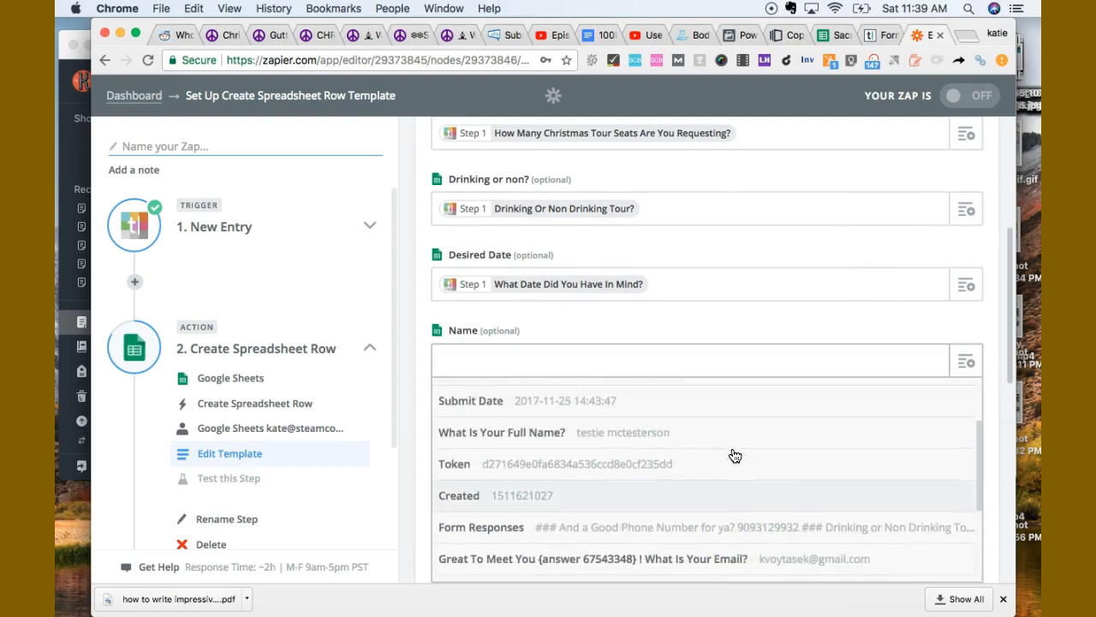
pyautogui.click(675, 428)
# - Map the Email column to the form's "What Is Your Email?" answer
pyautogui.click(971, 436)
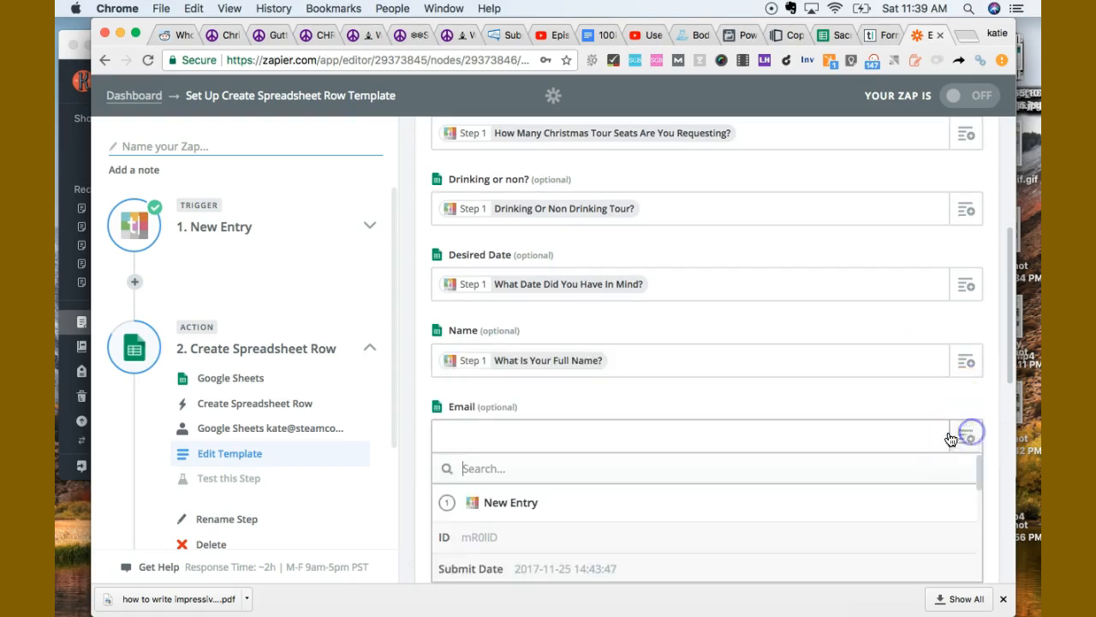
pyautogui.scroll(-3, 758, 384)
pyautogui.scroll(-1, 758, 381)
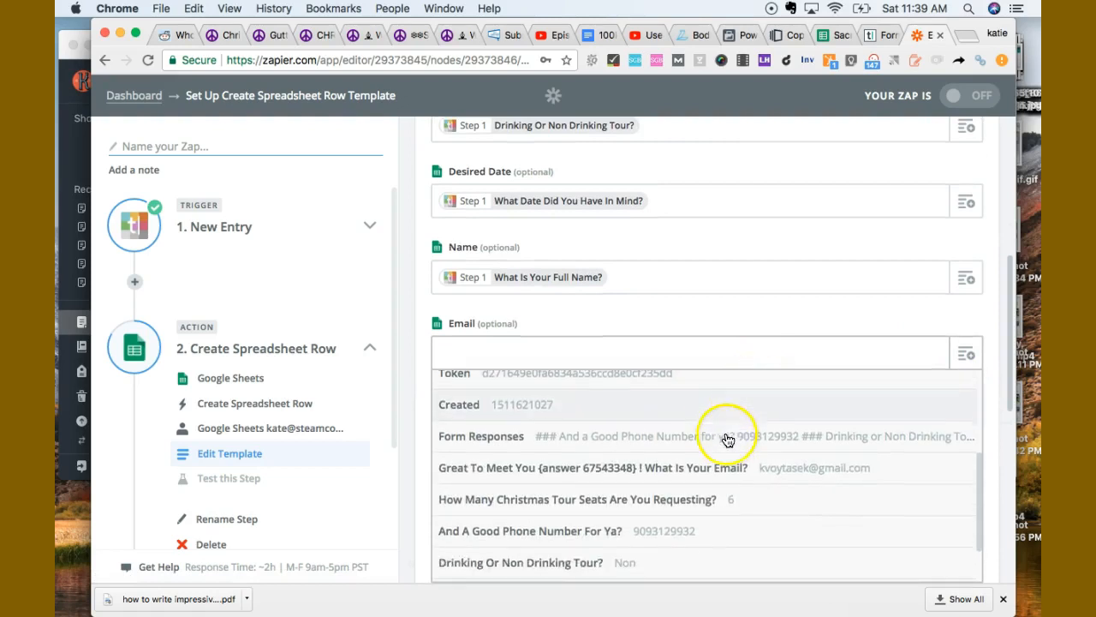
pyautogui.scroll(2, 725, 440)
pyautogui.scroll(-3, 677, 461)
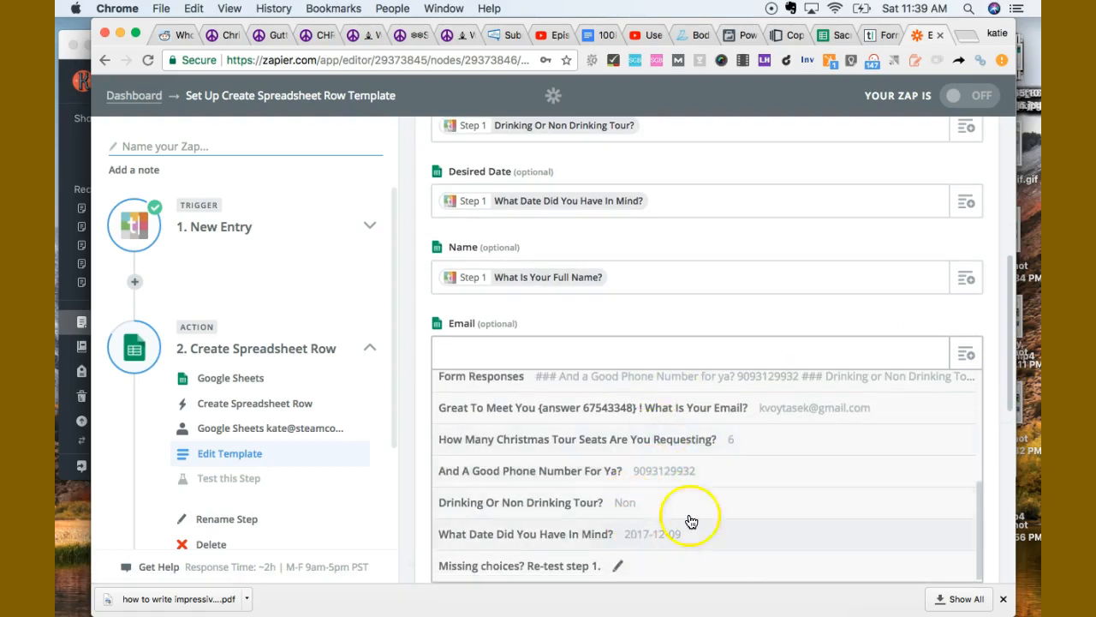
pyautogui.click(763, 408)
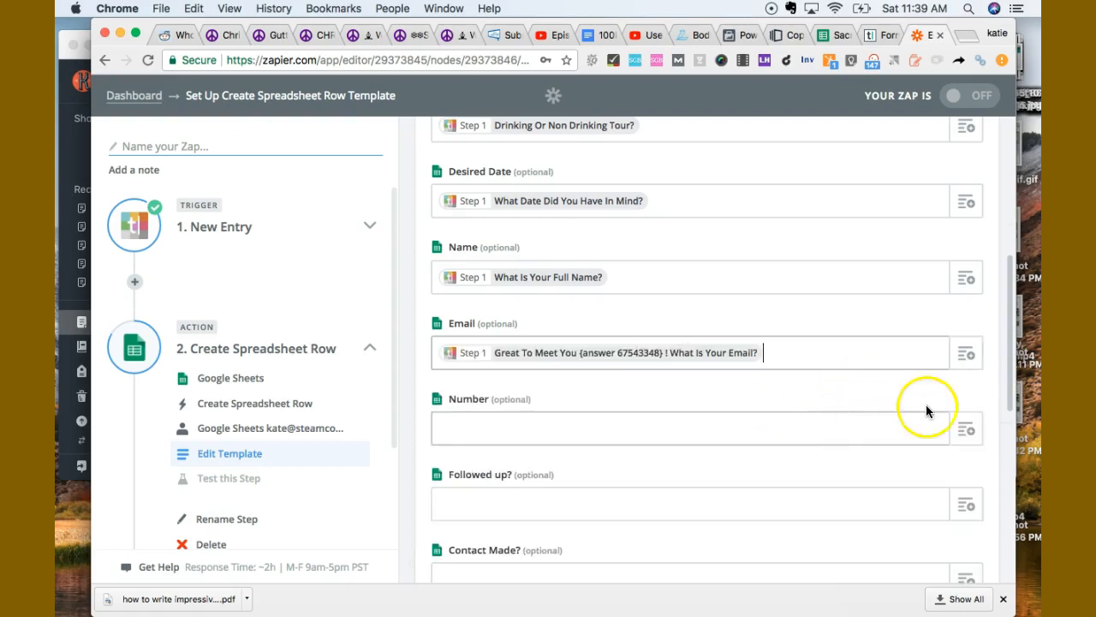
# - Map the Number column to the form answer "And A Good Phone Number For Ya?"
pyautogui.scroll(-2, 856, 420)
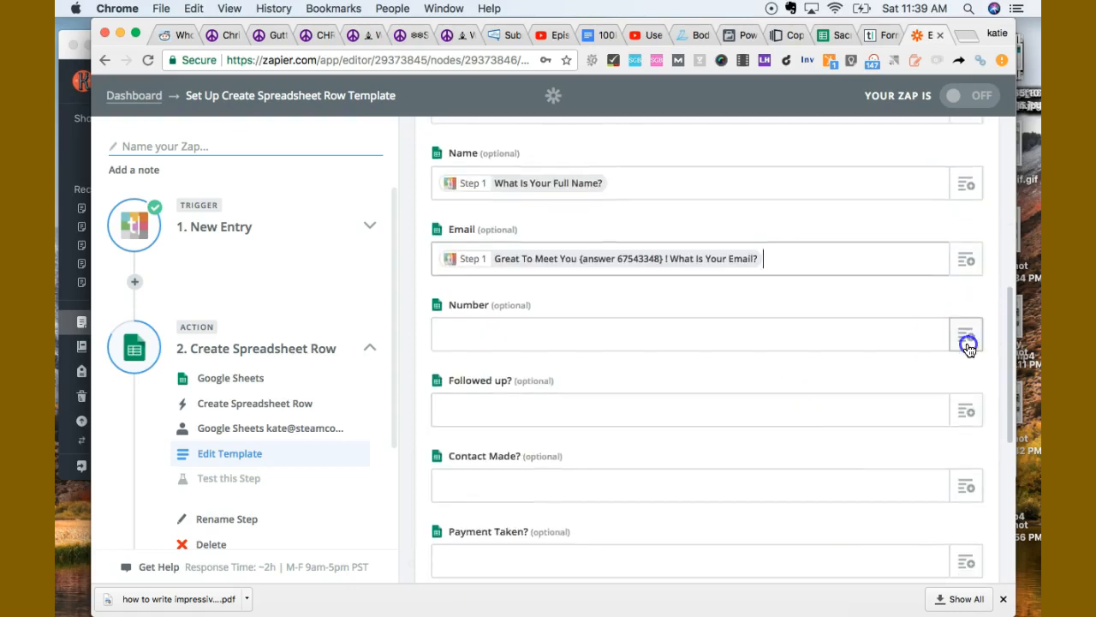
pyautogui.click(966, 337)
pyautogui.scroll(-4, 790, 475)
pyautogui.scroll(-1, 783, 484)
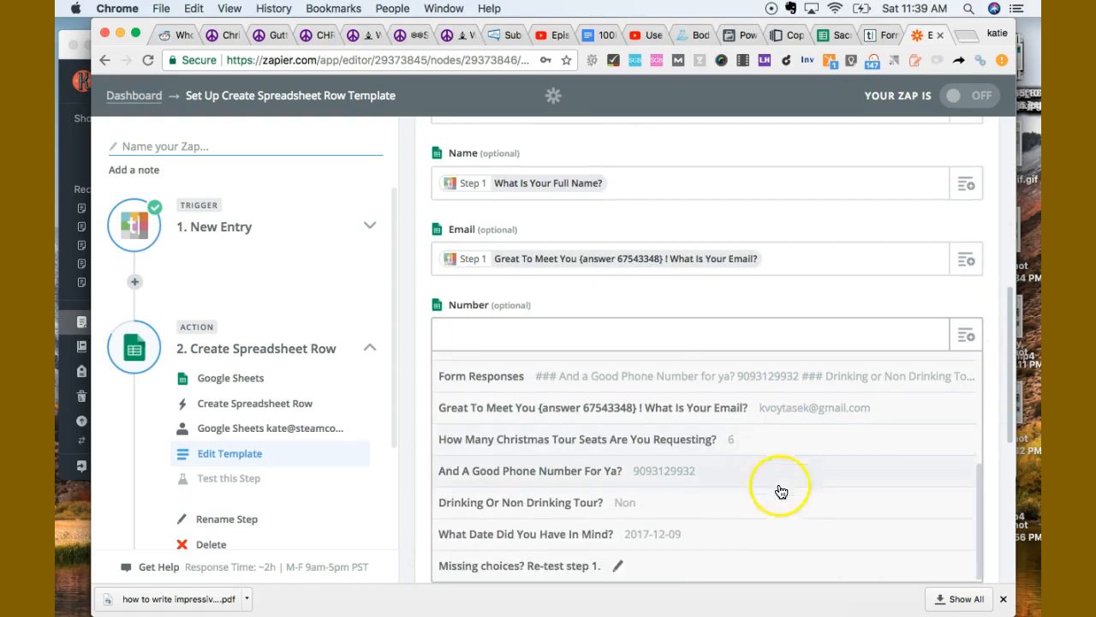
pyautogui.scroll(3, 805, 416)
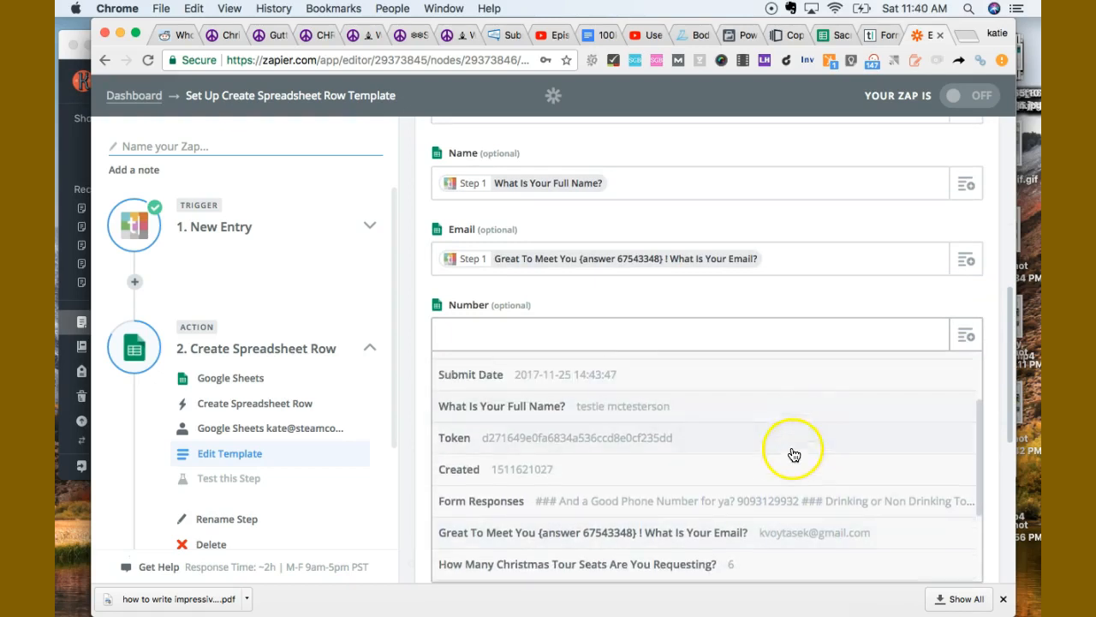
pyautogui.scroll(2, 791, 454)
pyautogui.scroll(-4, 790, 454)
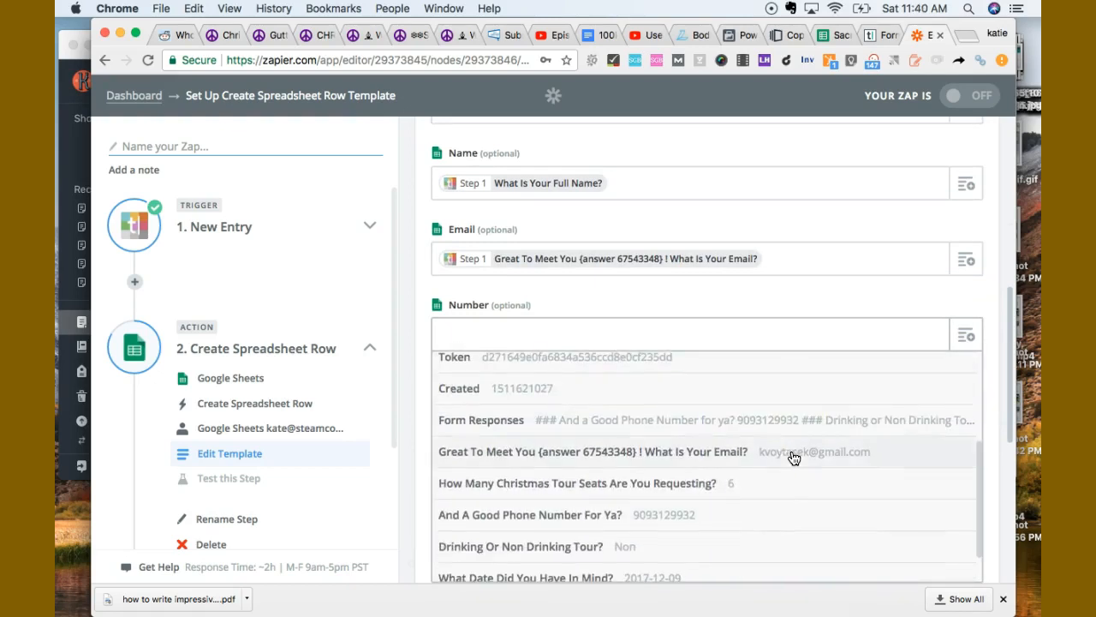
pyautogui.click(732, 514)
# - Leave the columns from Followed up? through Notes unmapped and continue to the Google Sheets test
pyautogui.scroll(-3, 725, 374)
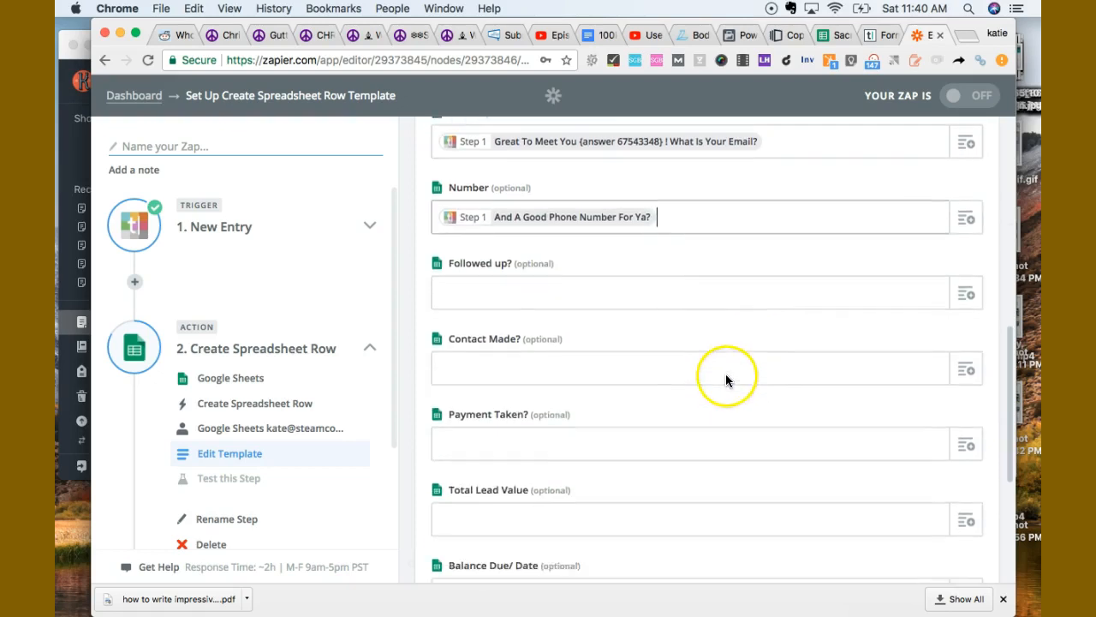
pyautogui.scroll(-2, 556, 523)
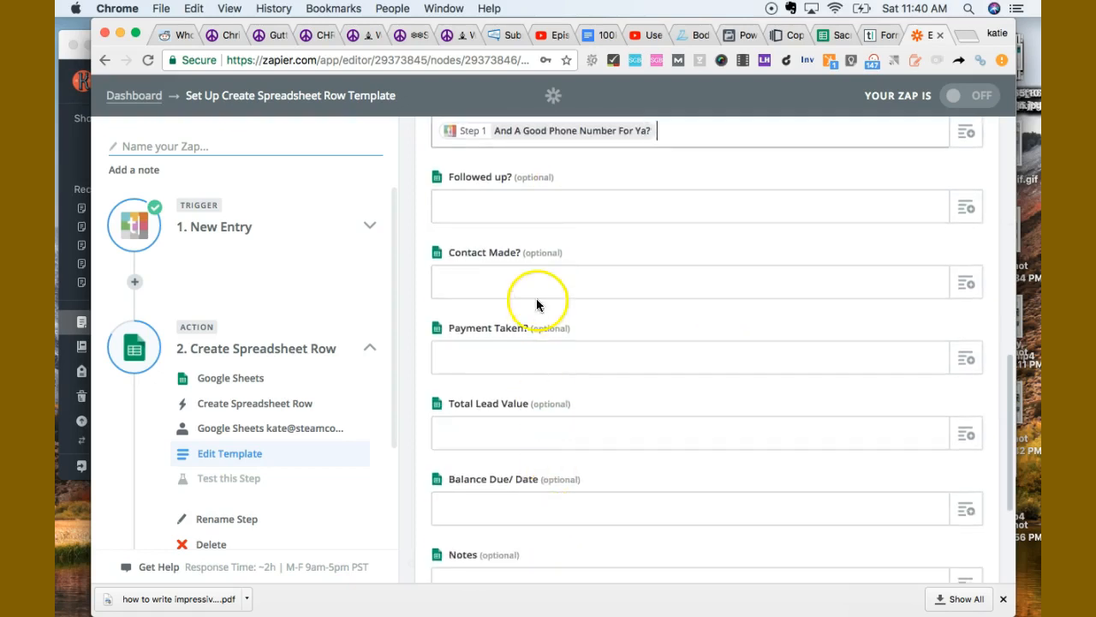
pyautogui.scroll(-3, 420, 261)
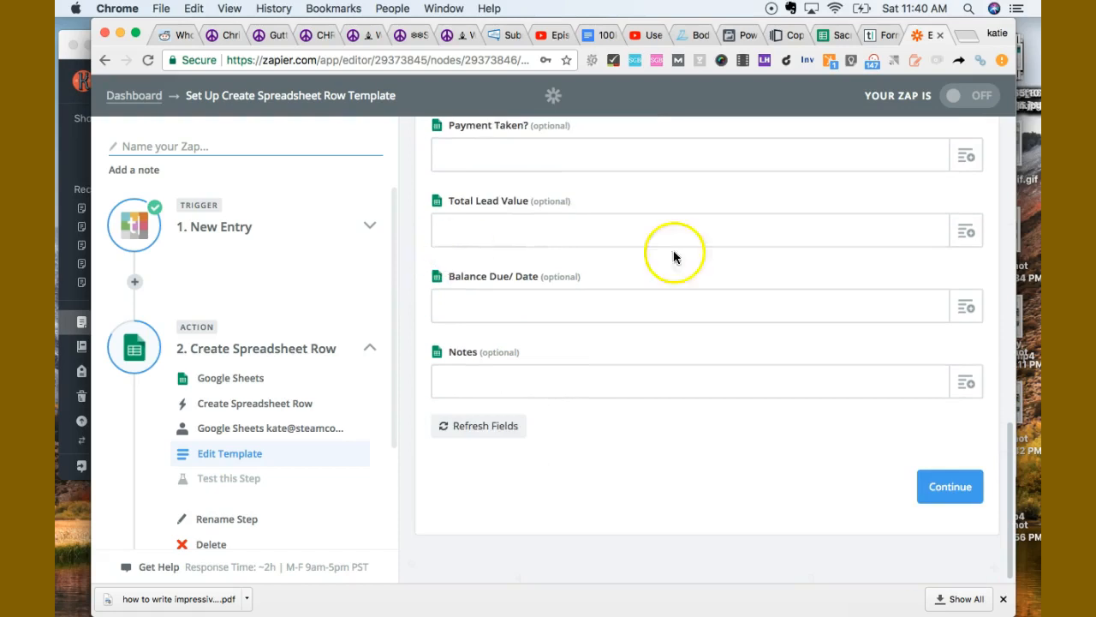
pyautogui.click(949, 484)
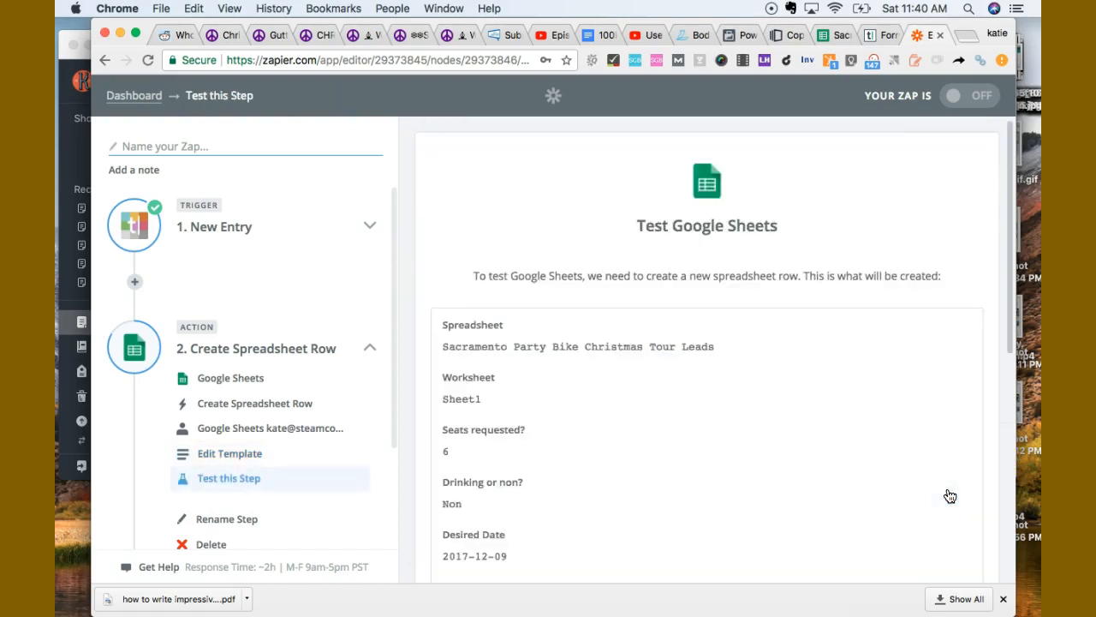
# - Review the sample row's values and run the Google Sheets test to create the spreadsheet row
pyautogui.scroll(-3, 950, 495)
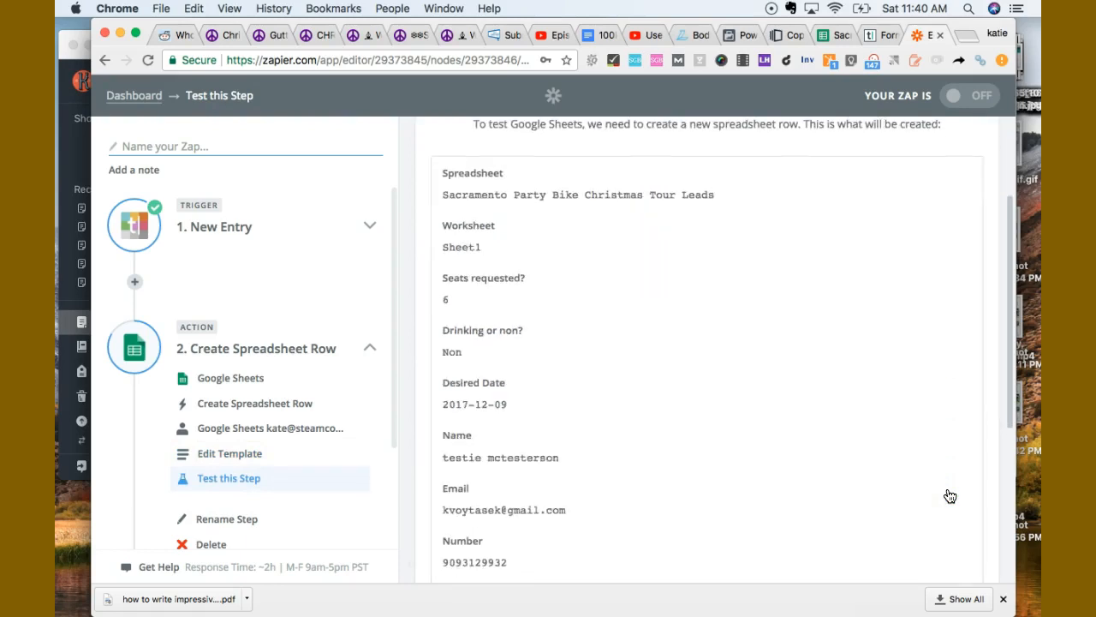
pyautogui.scroll(-2, 950, 496)
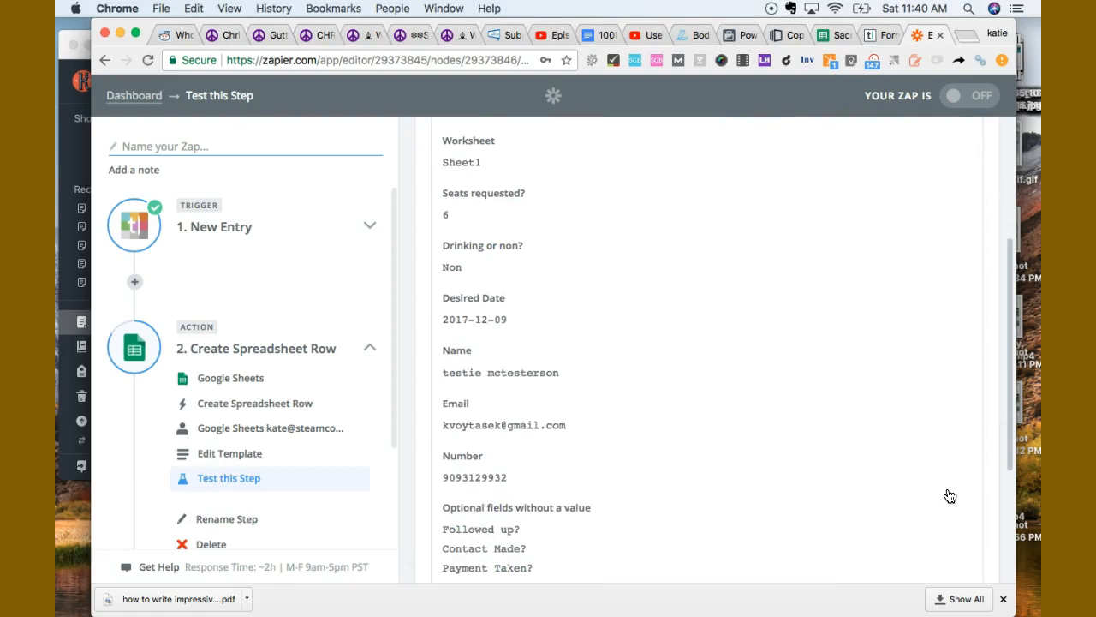
pyautogui.scroll(-5, 949, 496)
pyautogui.click(949, 493)
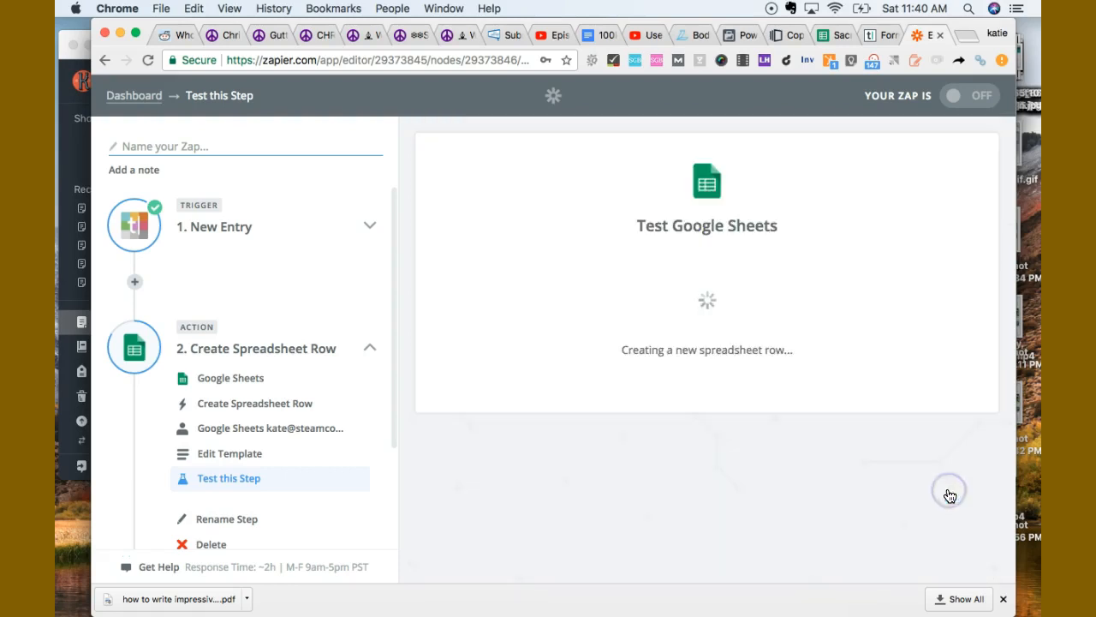
pyautogui.click(925, 464)
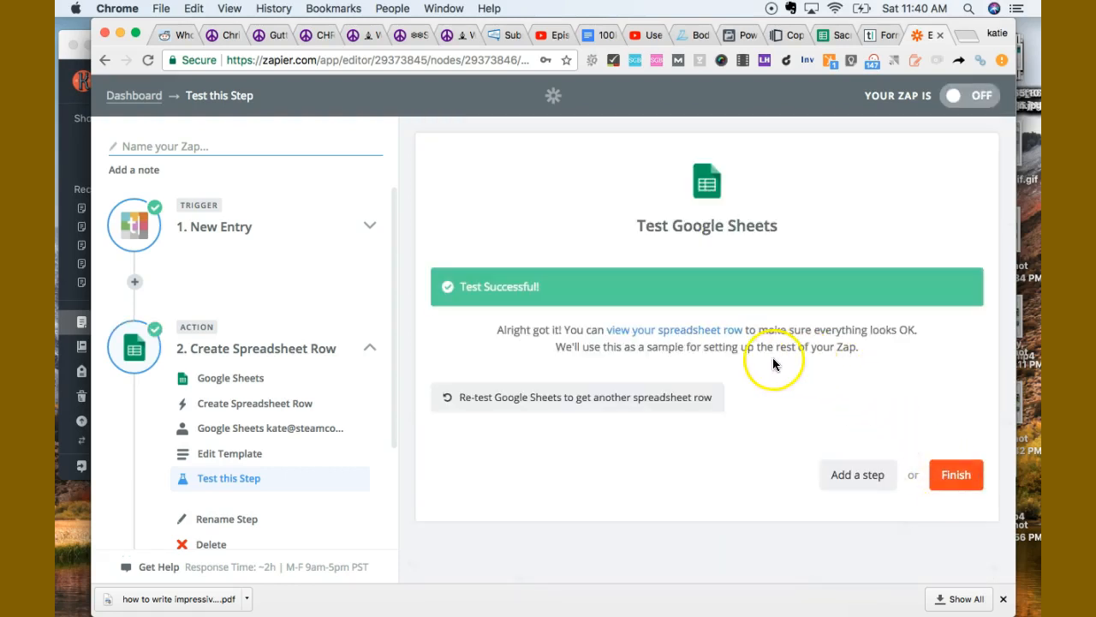
# - Switch to the Christmas Tour Leads spreadsheet in Google Sheets and inspect the test entry in row 3
pyautogui.click(836, 40)
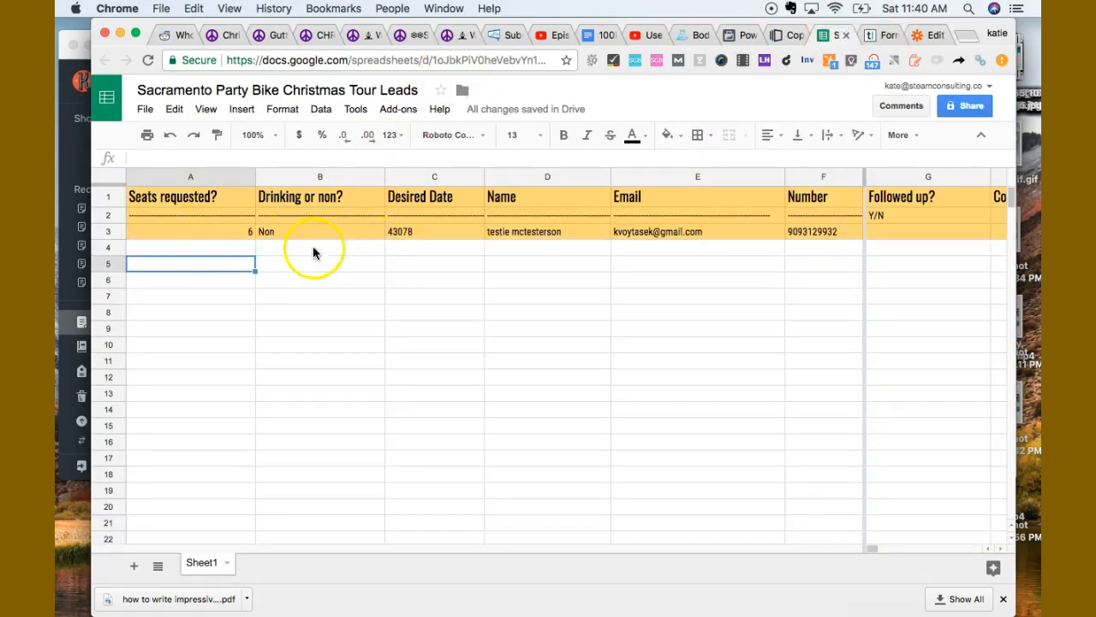
pyautogui.click(239, 233)
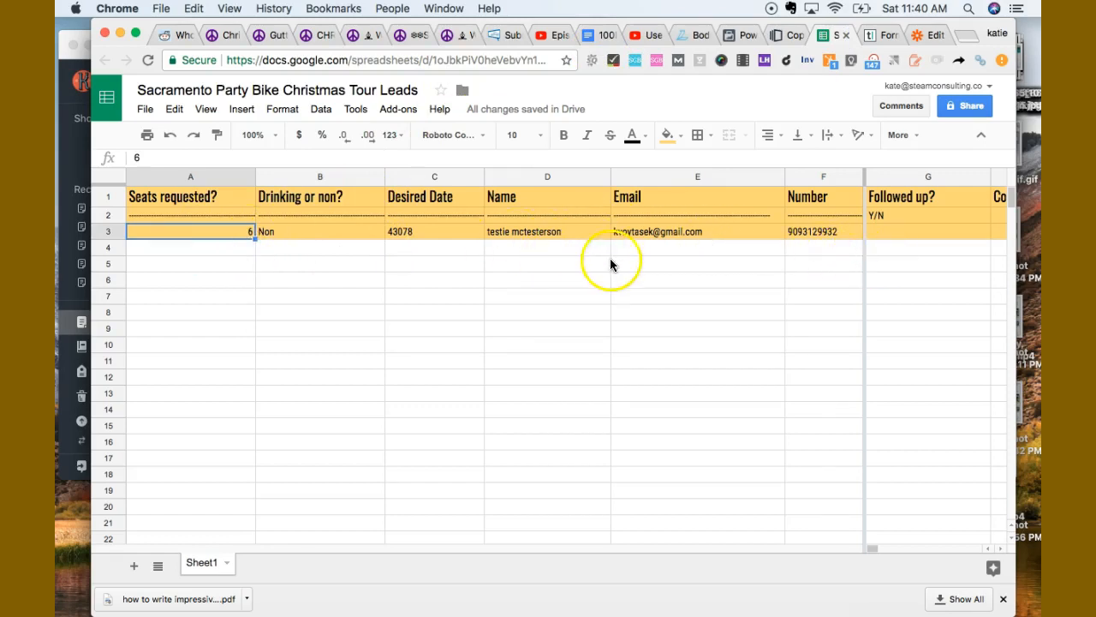
# - Return to the Zapier editor, finish the setup and name the Zap "Party Bike Xmas Leads"
pyautogui.click(925, 35)
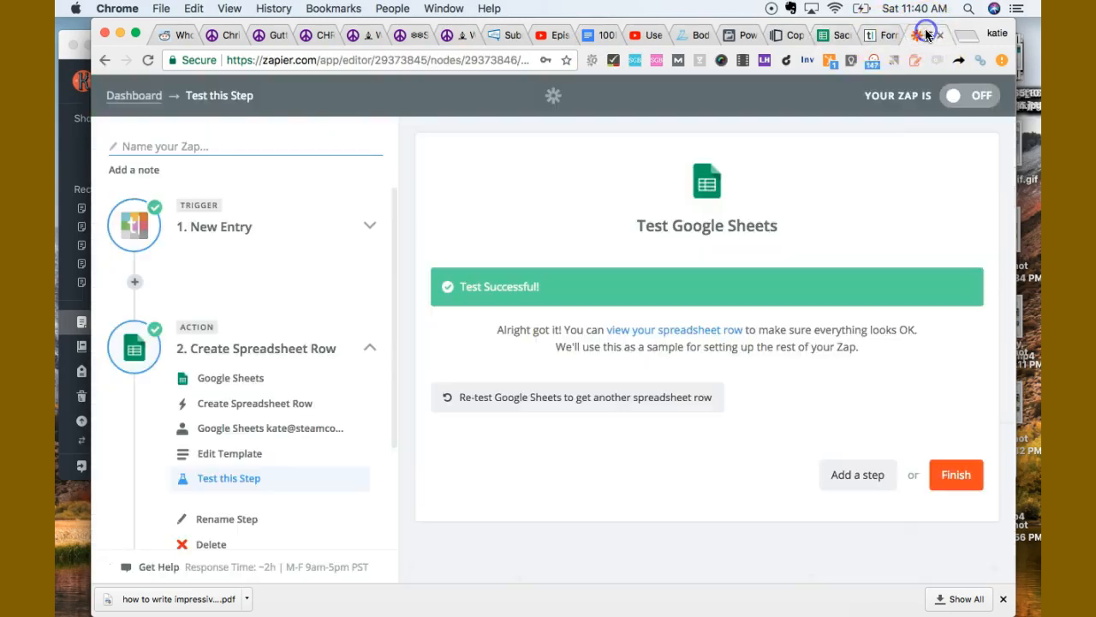
pyautogui.click(952, 475)
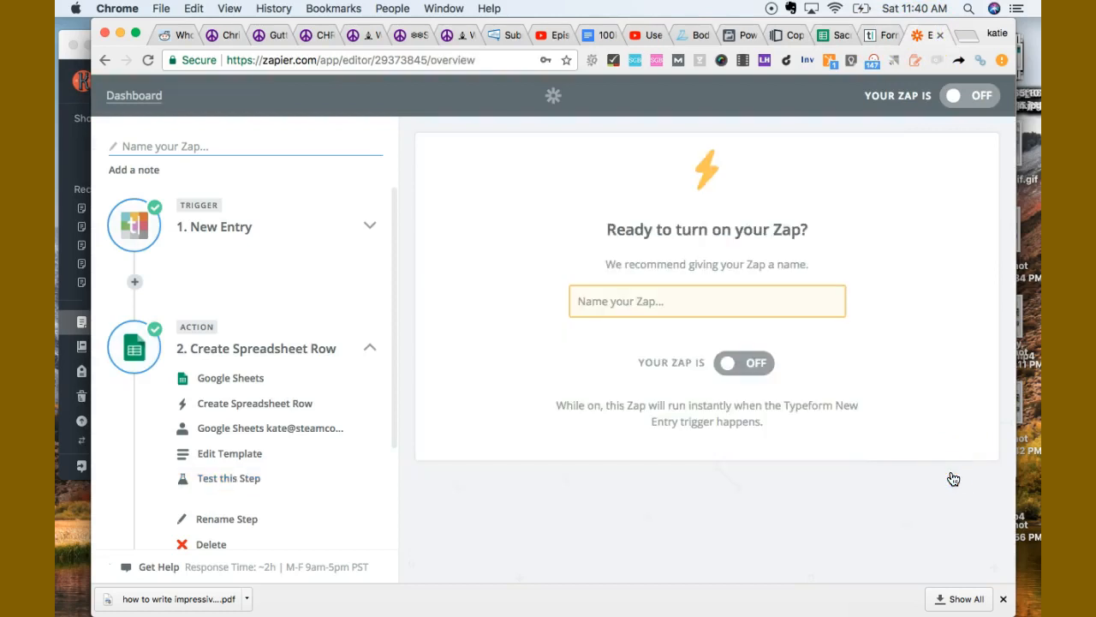
pyautogui.click(763, 300)
pyautogui.write('Party Bike')
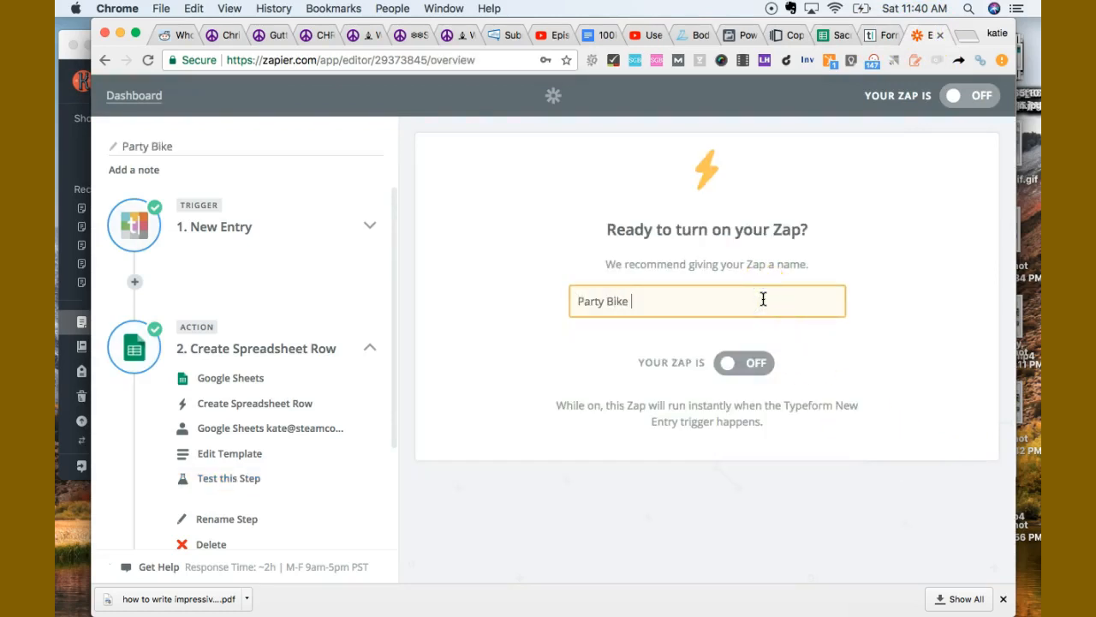
pyautogui.write(' Xmas Leads')
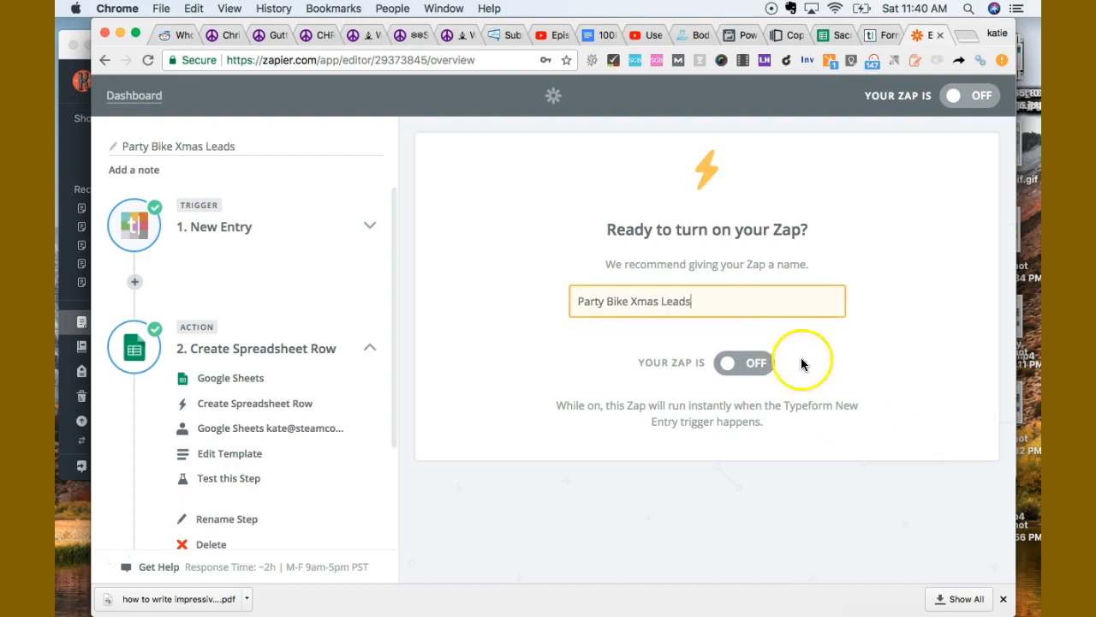
# - Glance at the leads spreadsheet, then turn the Party Bike Xmas Leads Zap on in Zapier
pyautogui.click(823, 36)
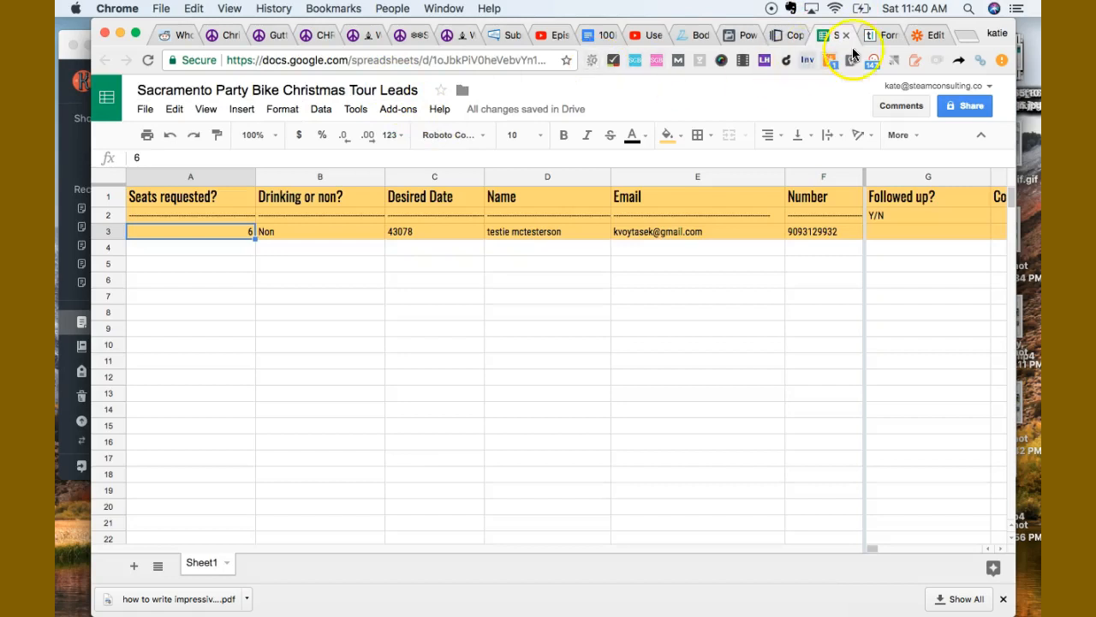
pyautogui.click(926, 36)
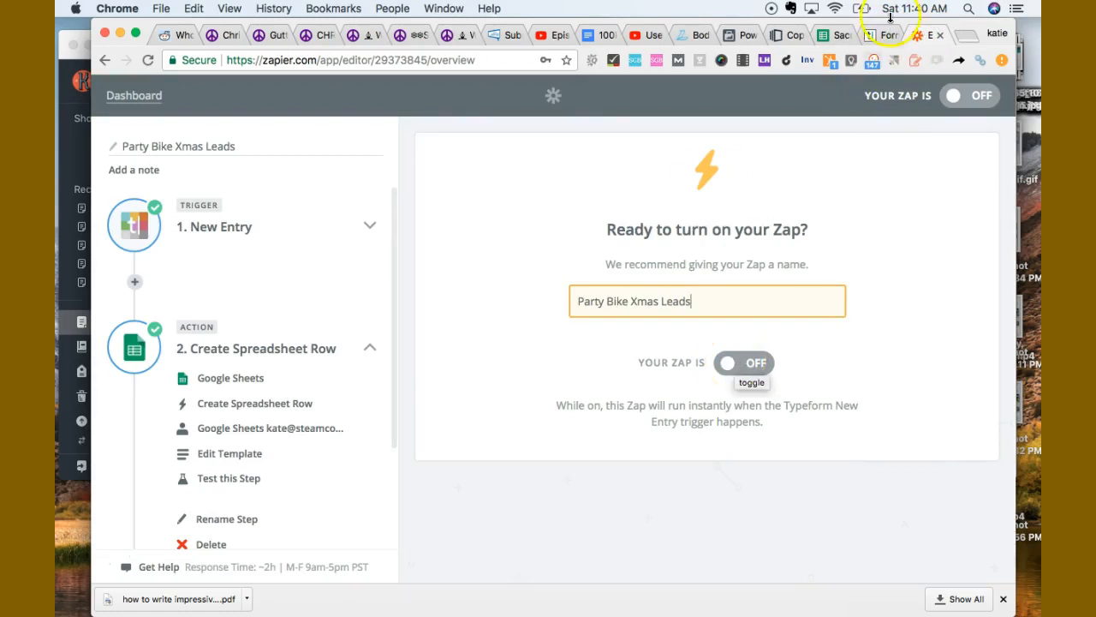
pyautogui.click(730, 364)
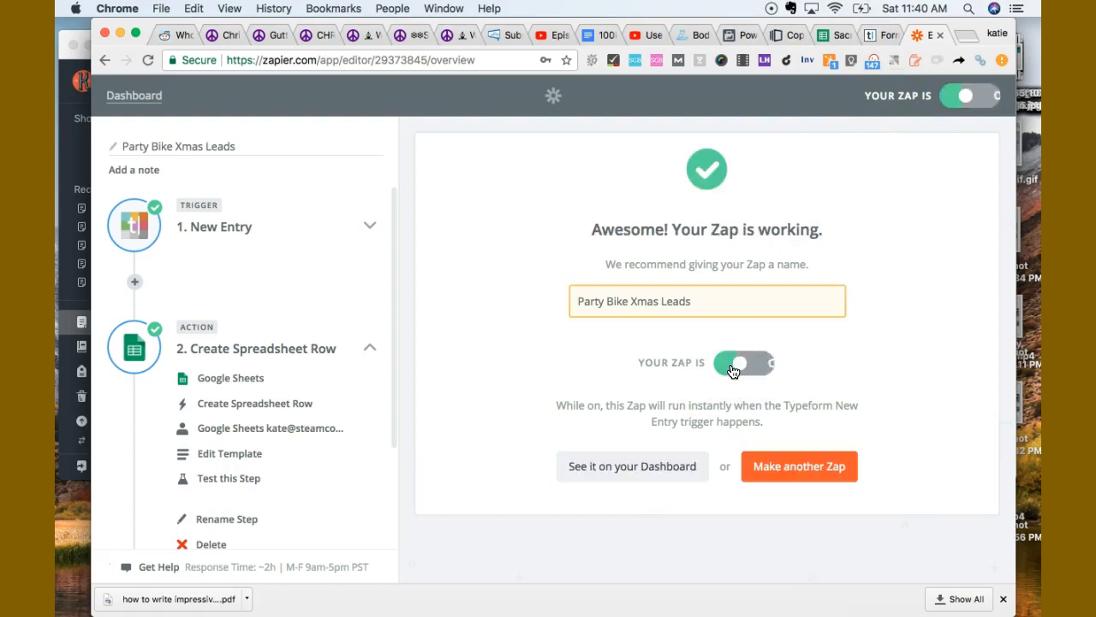
# - Open the Zapier dashboard and check the Party Bike Xmas Leads Zap's status in the Home list
pyautogui.click(753, 484)
pyautogui.click(685, 467)
pyautogui.click(727, 343)
pyautogui.scroll(-1, 727, 343)
pyautogui.click(881, 304)
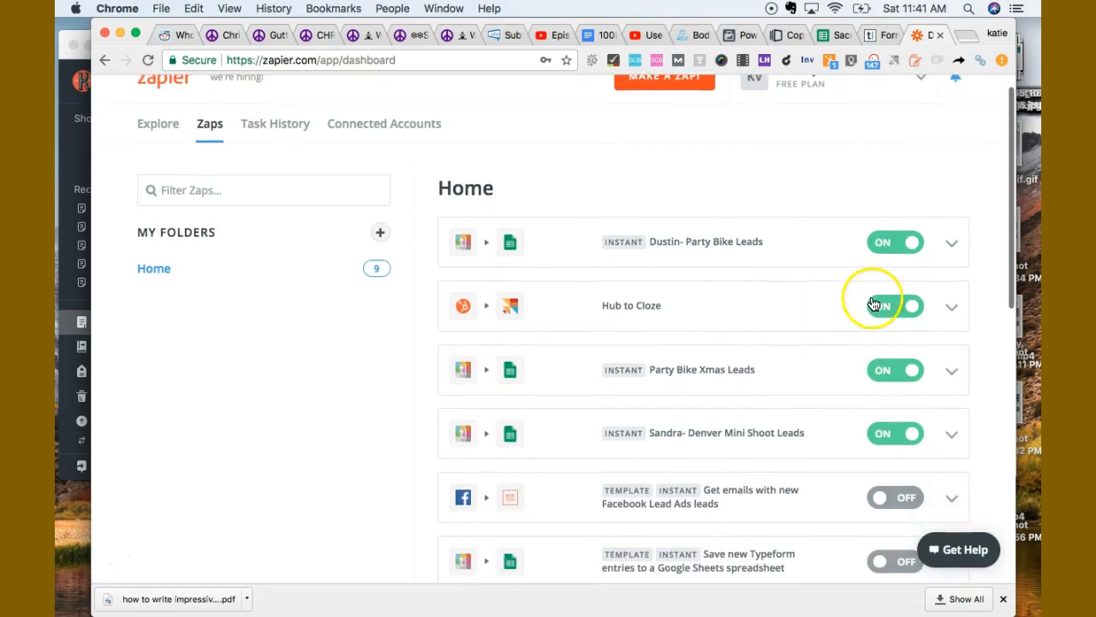
pyautogui.scroll(-1, 881, 304)
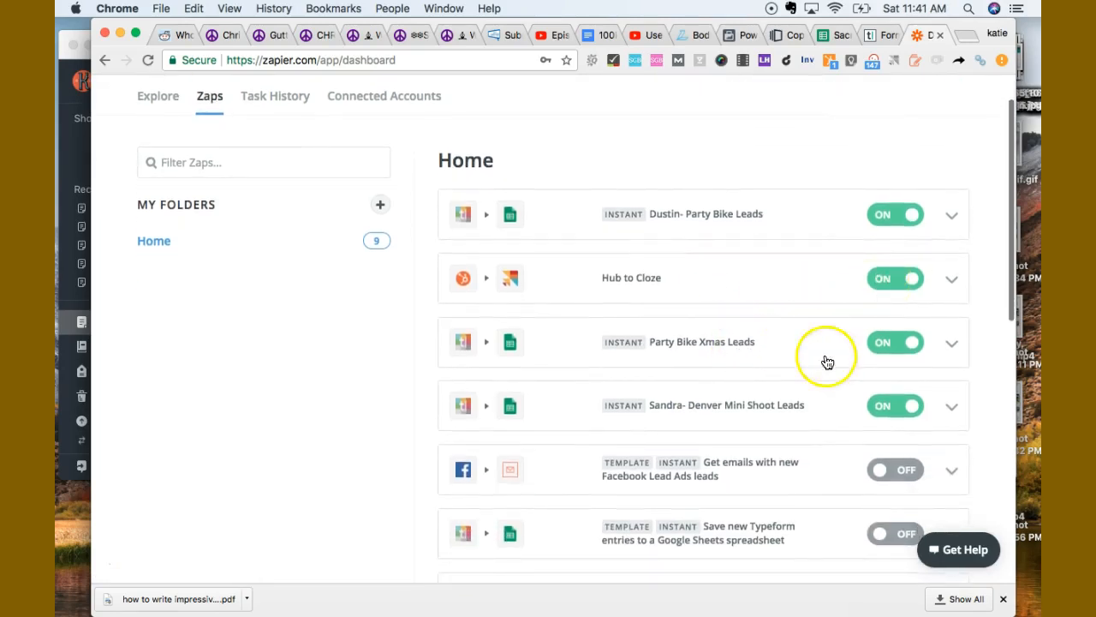
pyautogui.click(885, 344)
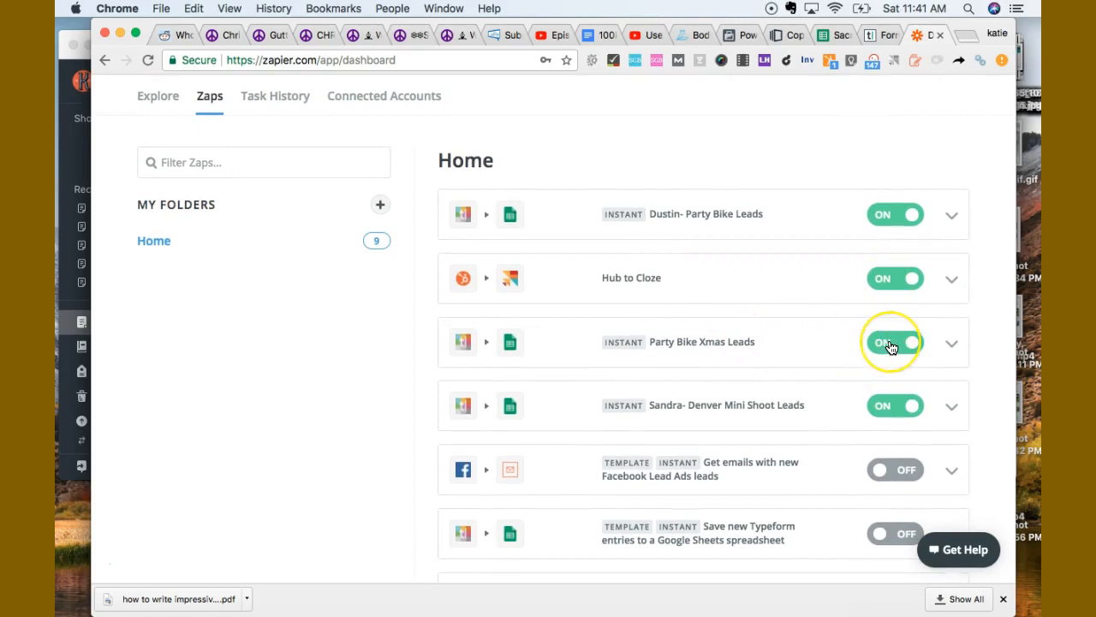
pyautogui.scroll(-3, 888, 345)
pyautogui.scroll(4, 891, 347)
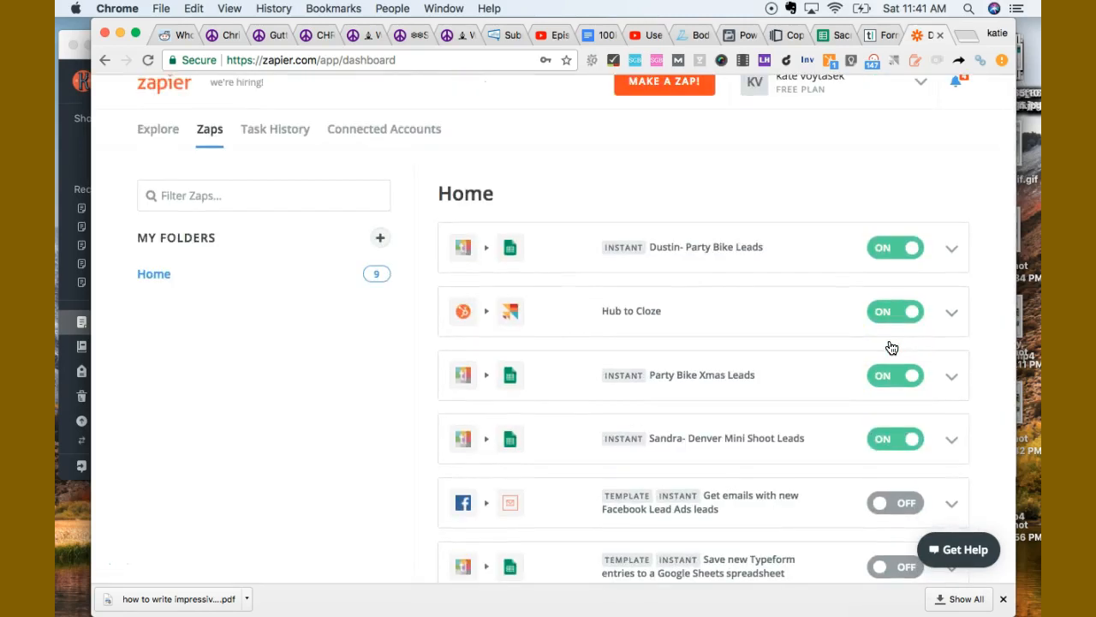
pyautogui.scroll(-3, 891, 347)
pyautogui.scroll(3, 891, 347)
pyautogui.scroll(-1, 892, 347)
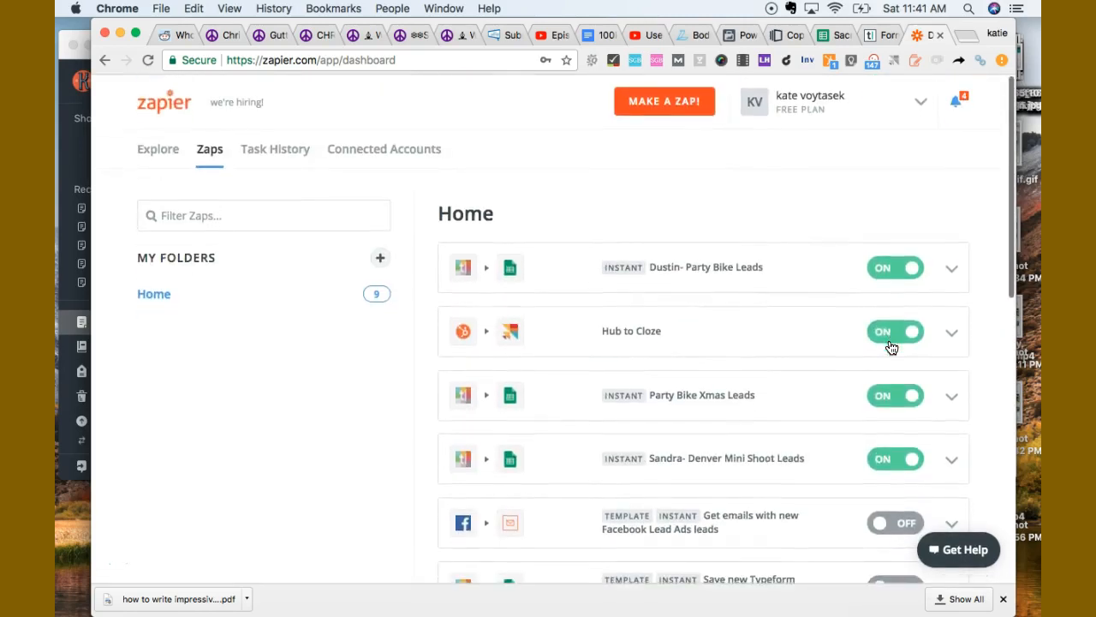
# - View the Party Bike Xmas form's questions in Typeform and the matching columns in the Google Sheets leads spreadsheet
pyautogui.click(865, 36)
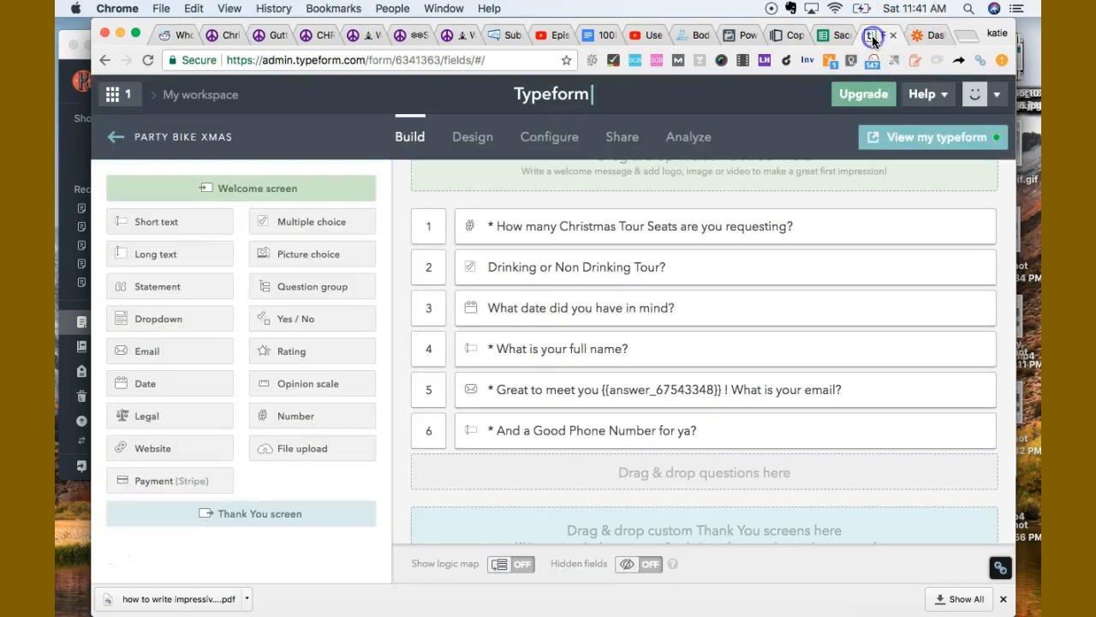
pyautogui.click(823, 36)
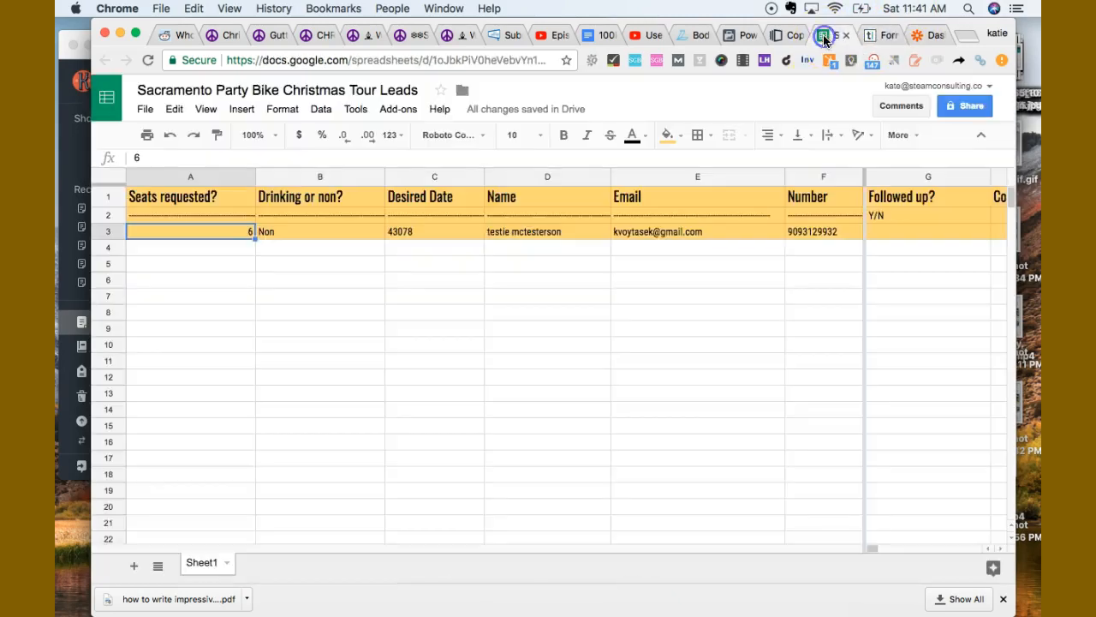